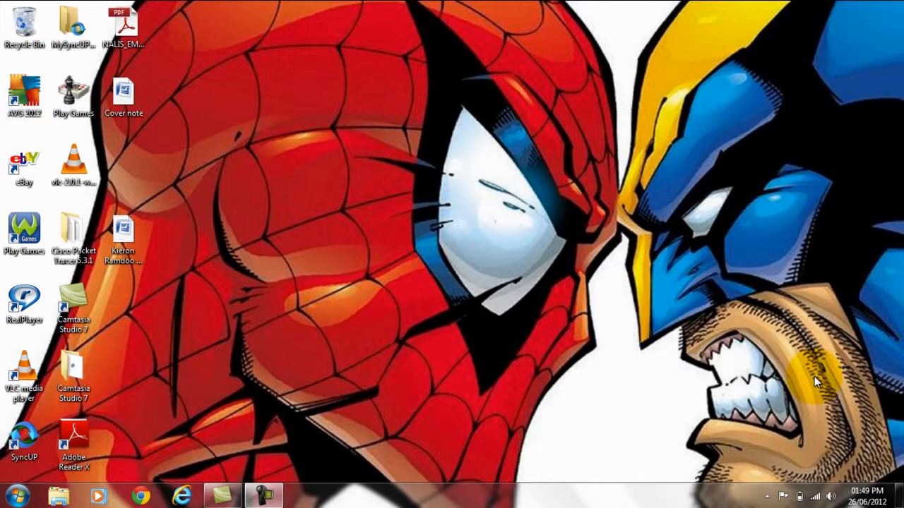
- Launch SQL Server Management Studio from the Microsoft SQL Server 2008 R2 Start menu group
left_click(18, 498)
left_click(103, 438)
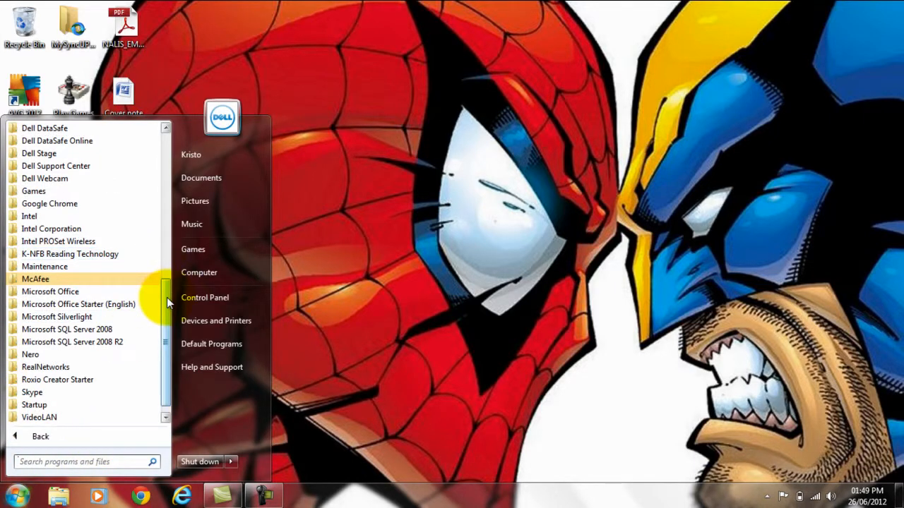
scroll(167, 297, "down", 1)
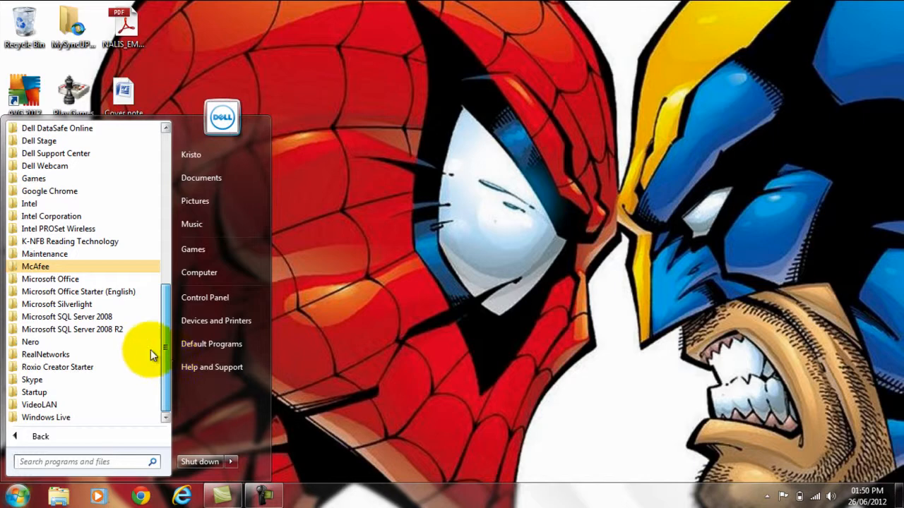
left_click(94, 330)
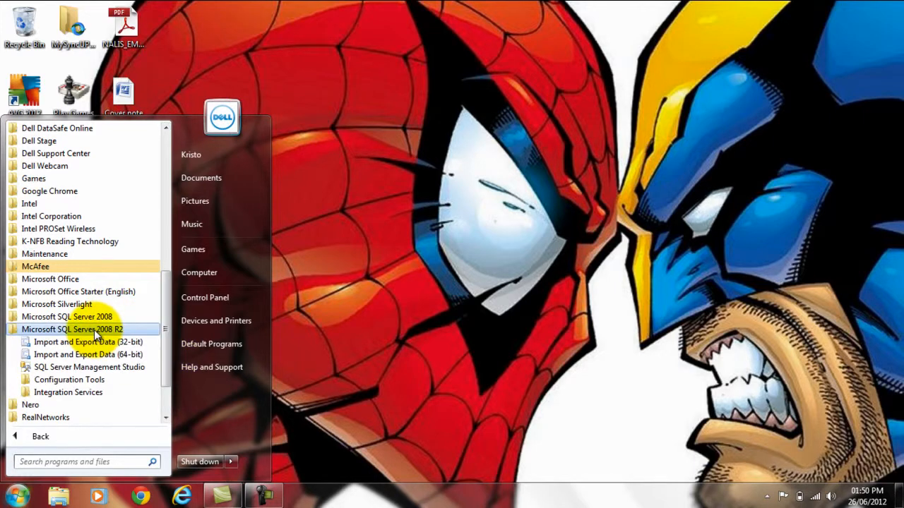
left_click(95, 367)
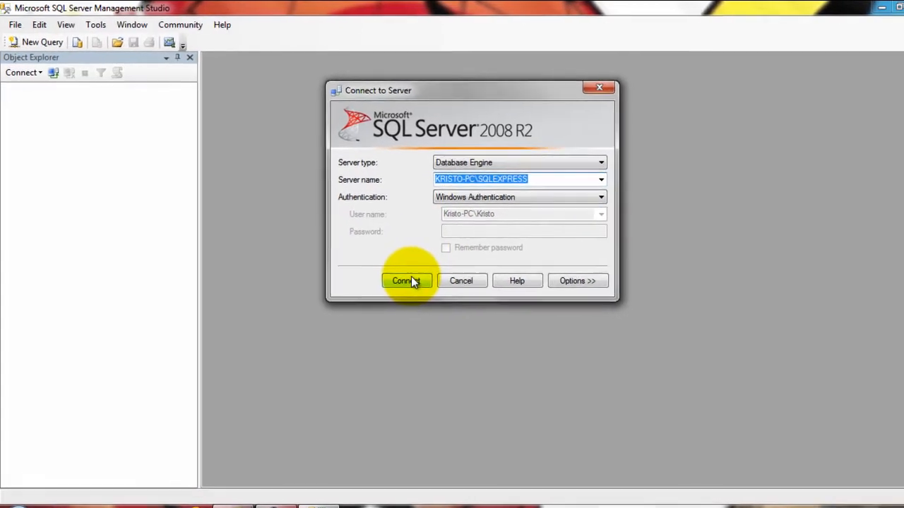
- Connect to the local SQLEXPRESS server, create the Studentinfo database and expand its folders
left_click(435, 299)
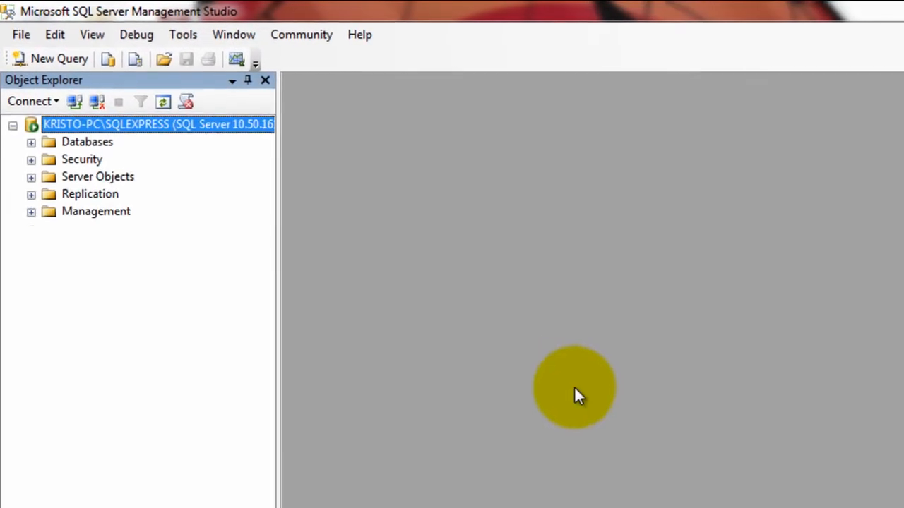
left_click(31, 142)
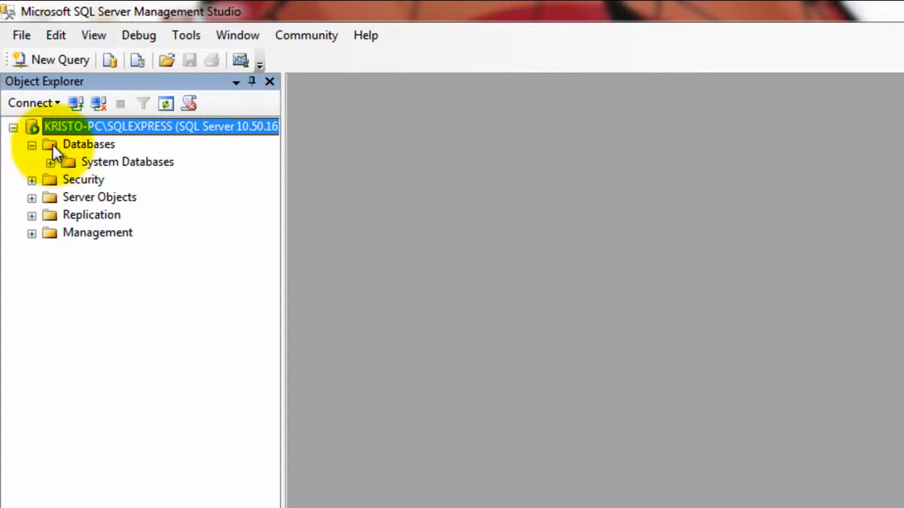
right_click(55, 152)
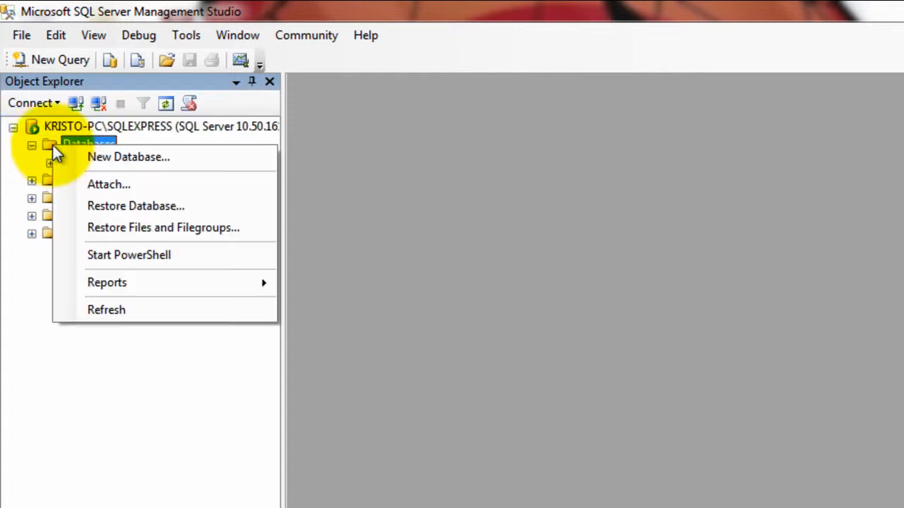
left_click(100, 158)
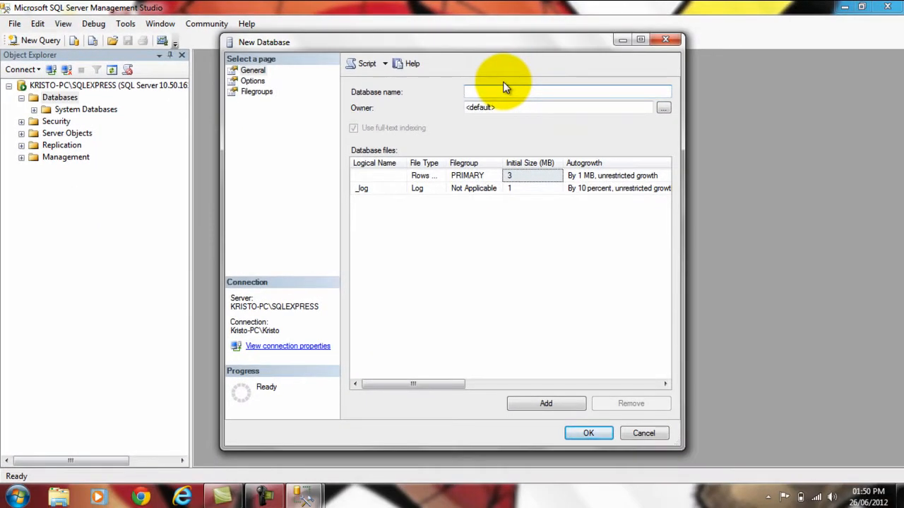
type("Studentinfo")
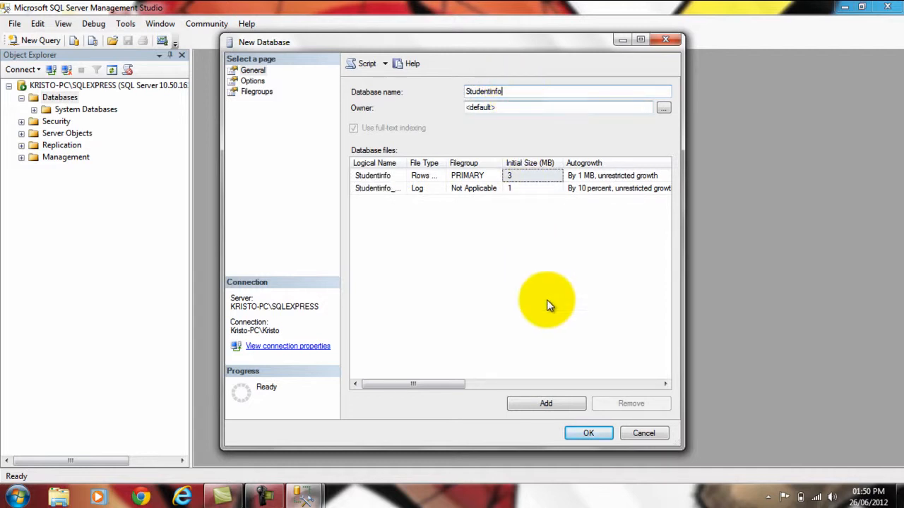
left_click(589, 434)
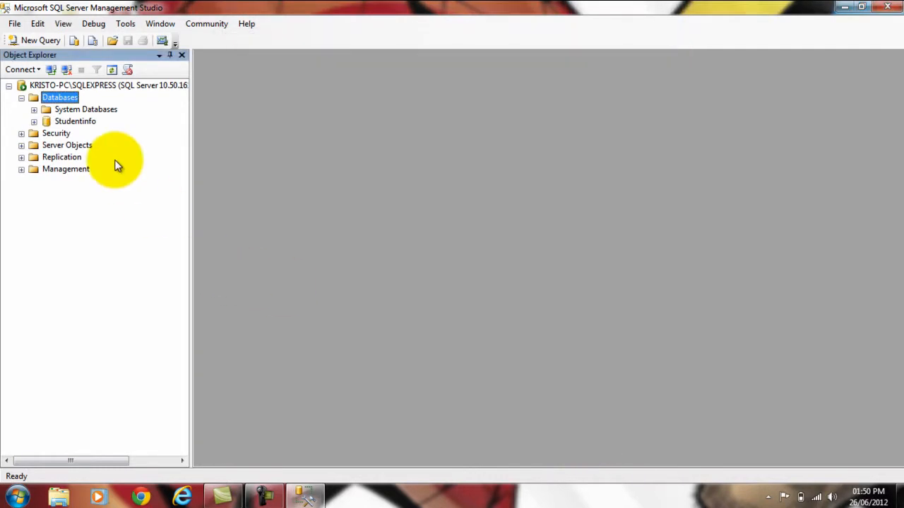
left_click(34, 121)
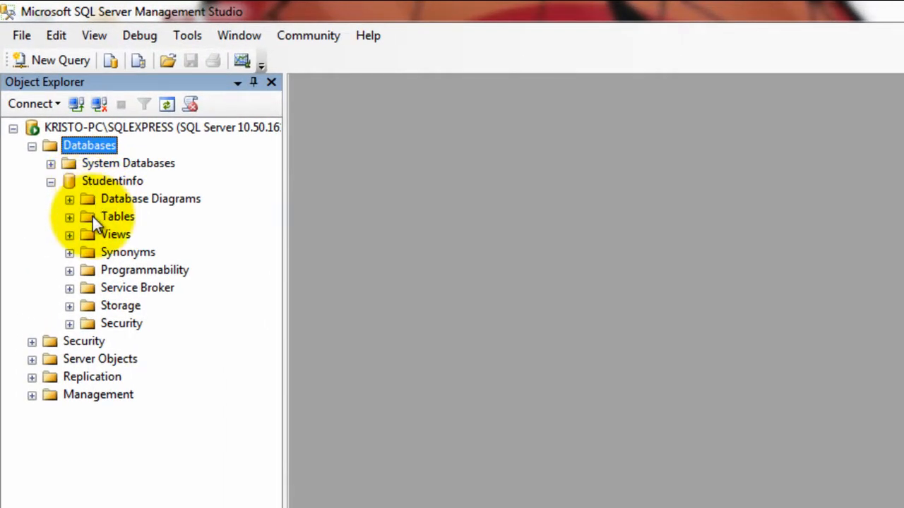
- Start a new table in Studentinfo with columns Fname and Lname
right_click(93, 216)
left_click(153, 229)
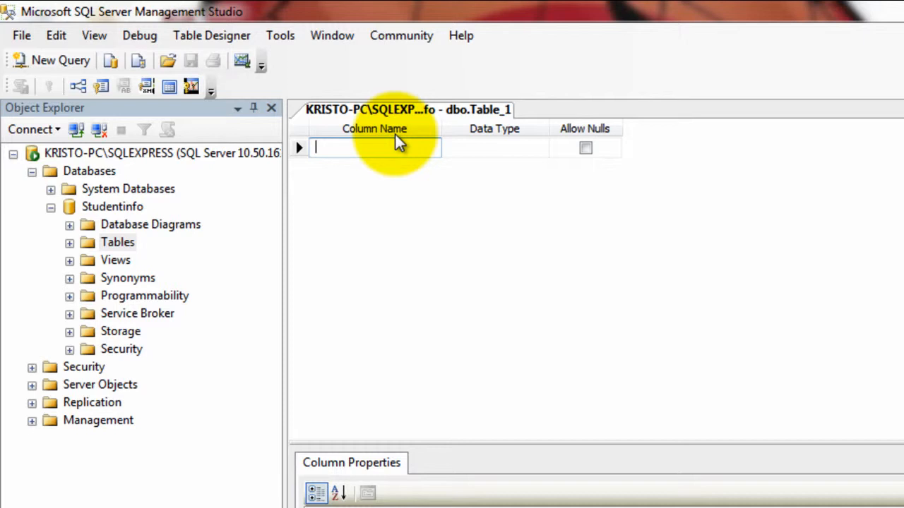
type("Fnam")
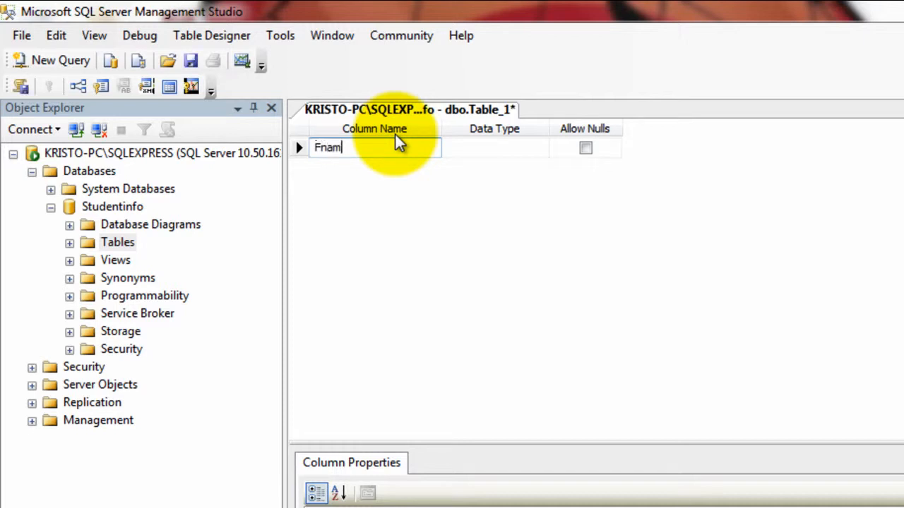
type("e")
key("Return")
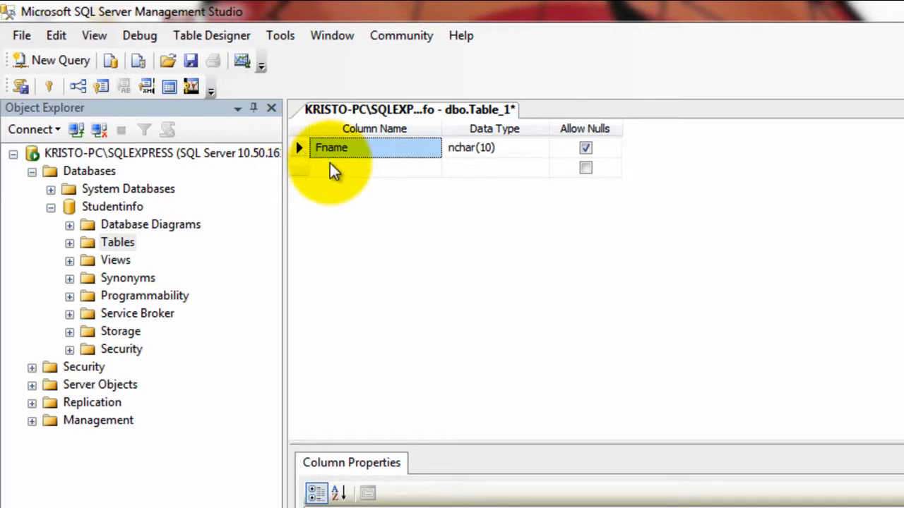
left_click(330, 167)
type("L")
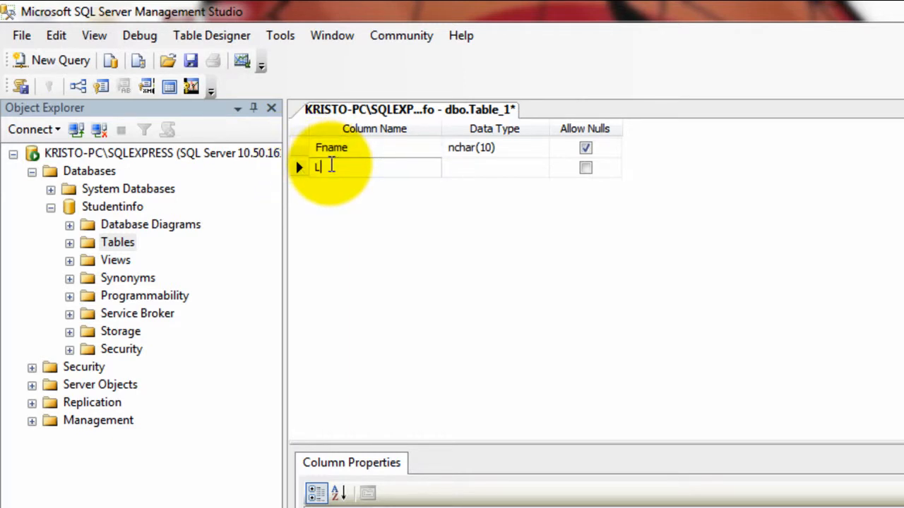
type("name")
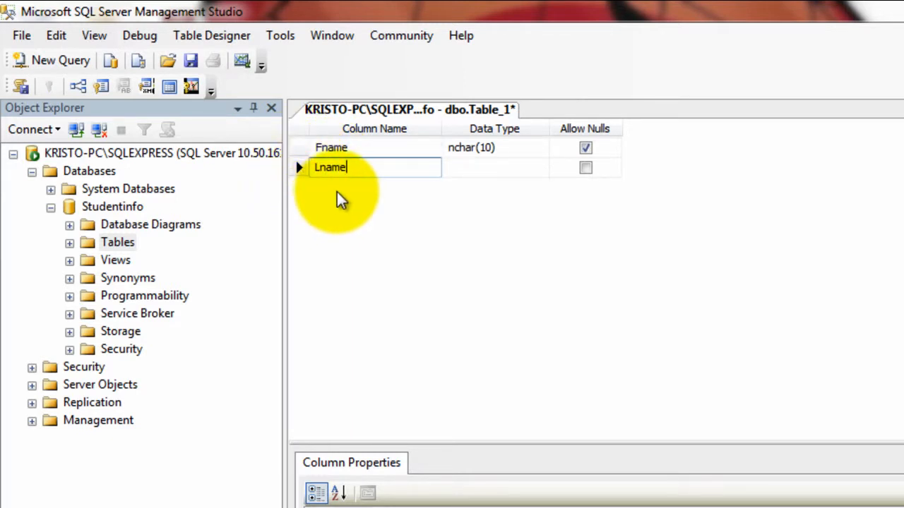
key("Return")
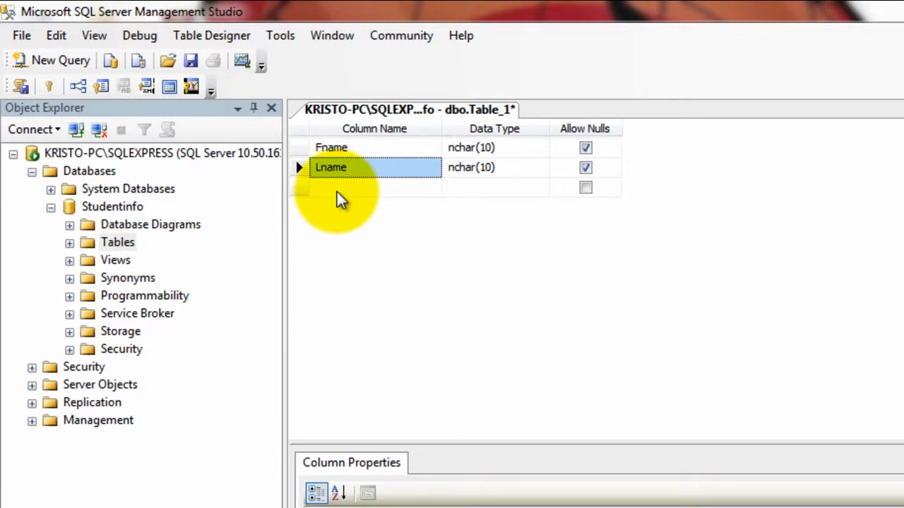
- Add the ID and Fee columns to the new table
left_click(337, 189)
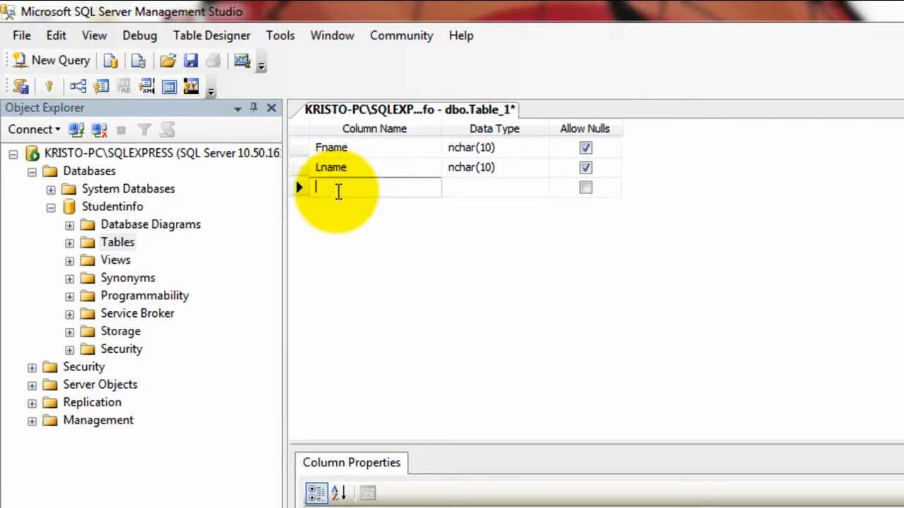
type("ID")
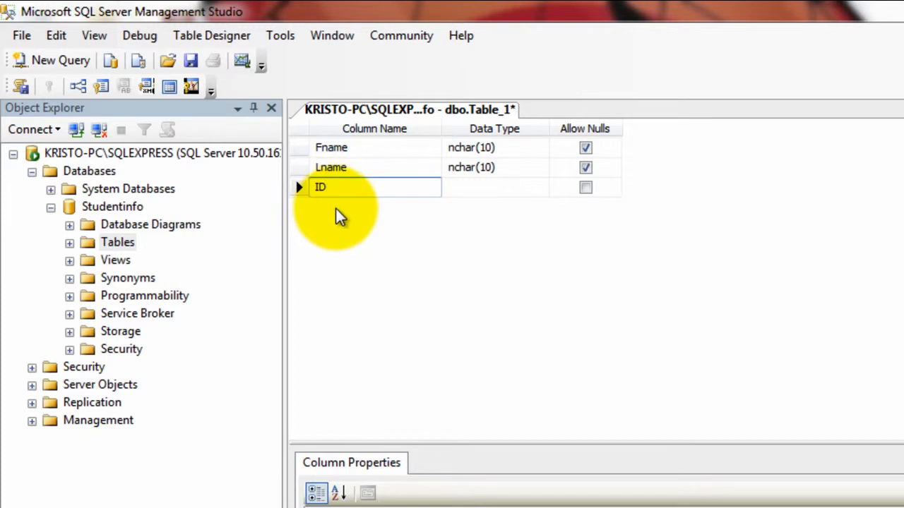
key("Return")
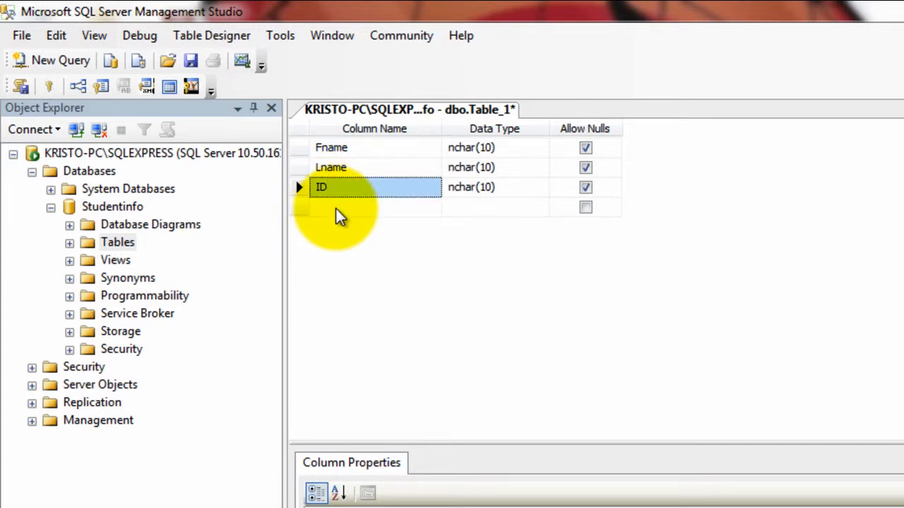
left_click(337, 209)
type("F")
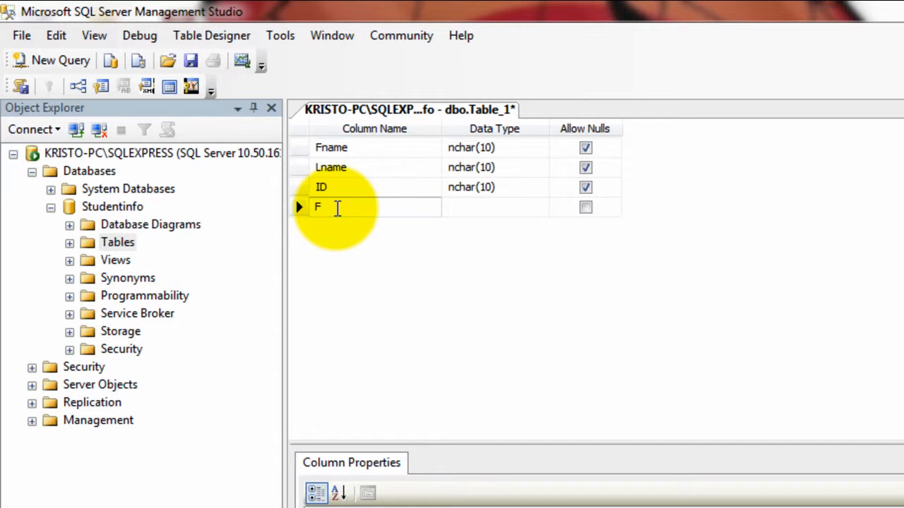
type("ee")
key("Return")
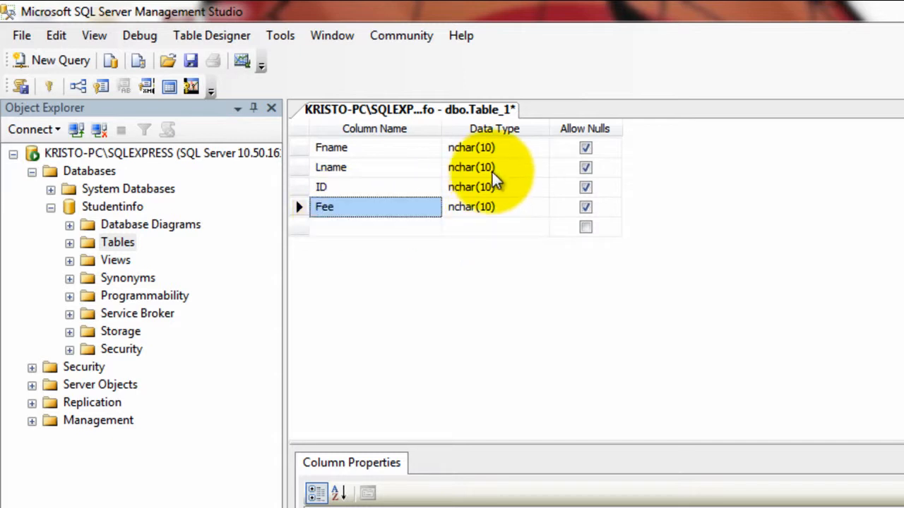
- Set the Fname and Lname columns to the text data type
left_click(515, 147)
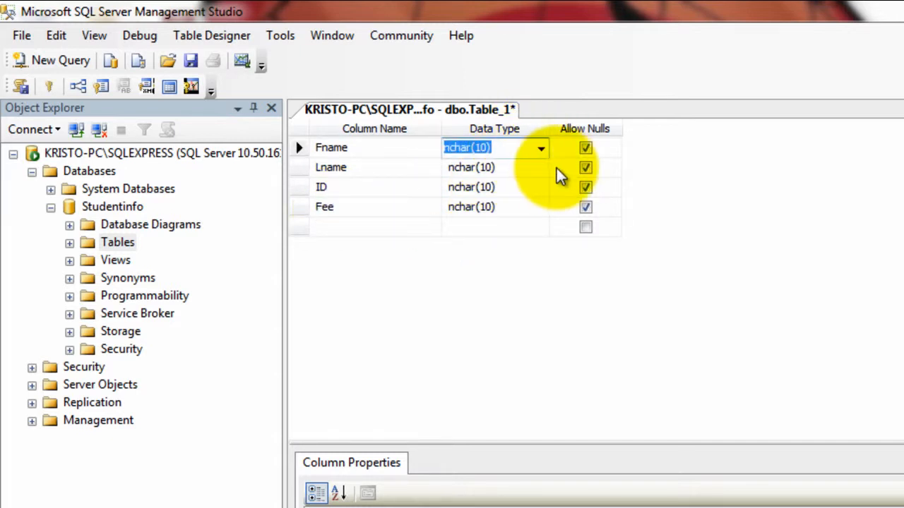
left_click(541, 148)
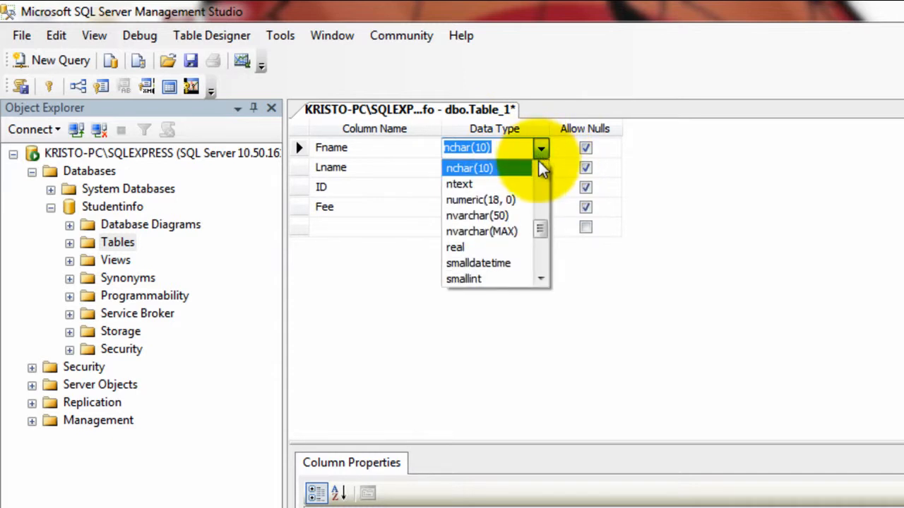
left_click_drag(541, 228, 540, 251)
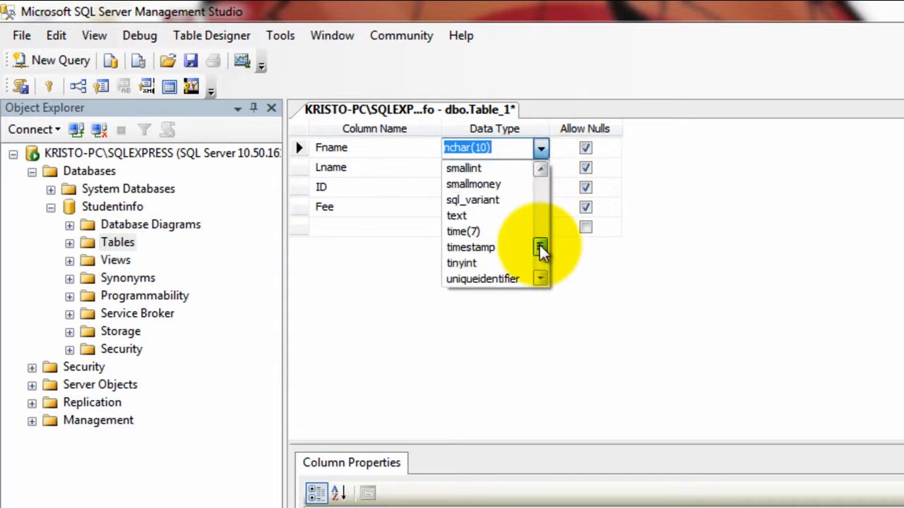
left_click(456, 215)
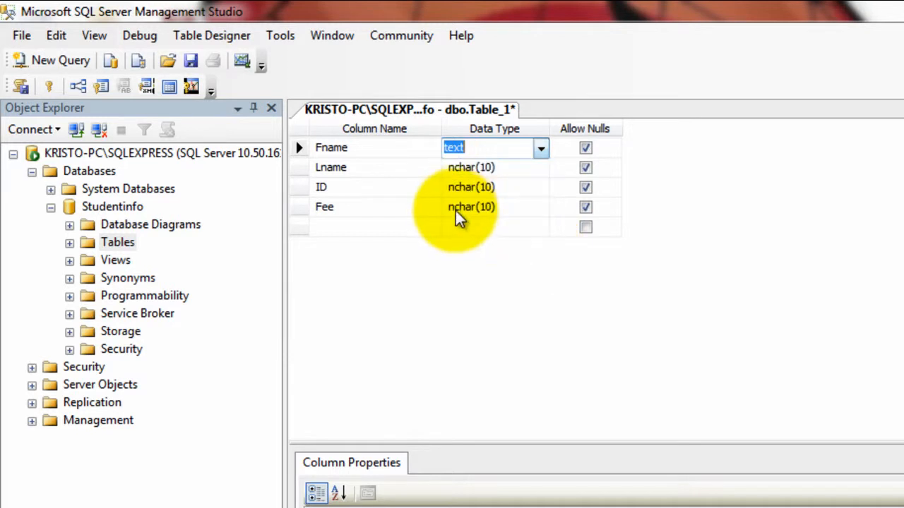
left_click(541, 170)
left_click(541, 169)
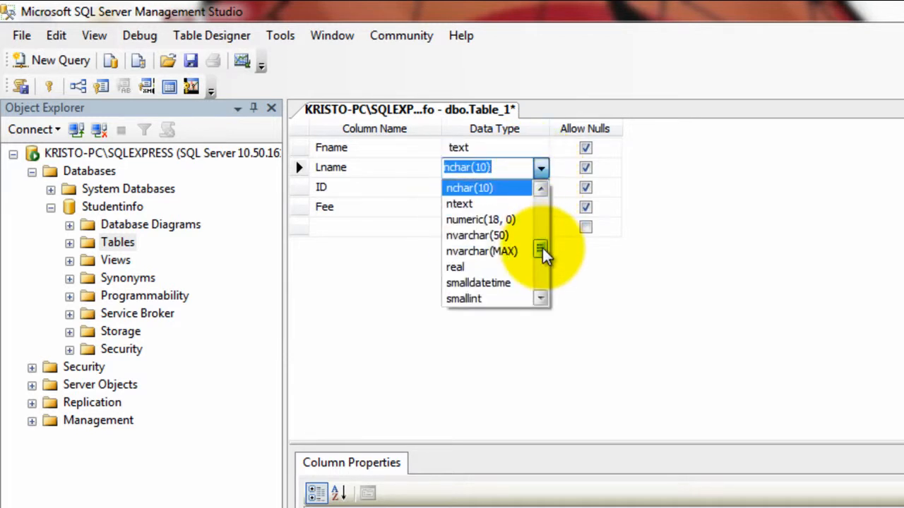
mouse_move(543, 249)
left_mouse_down()
mouse_move(545, 275)
mouse_move(541, 262)
left_mouse_up()
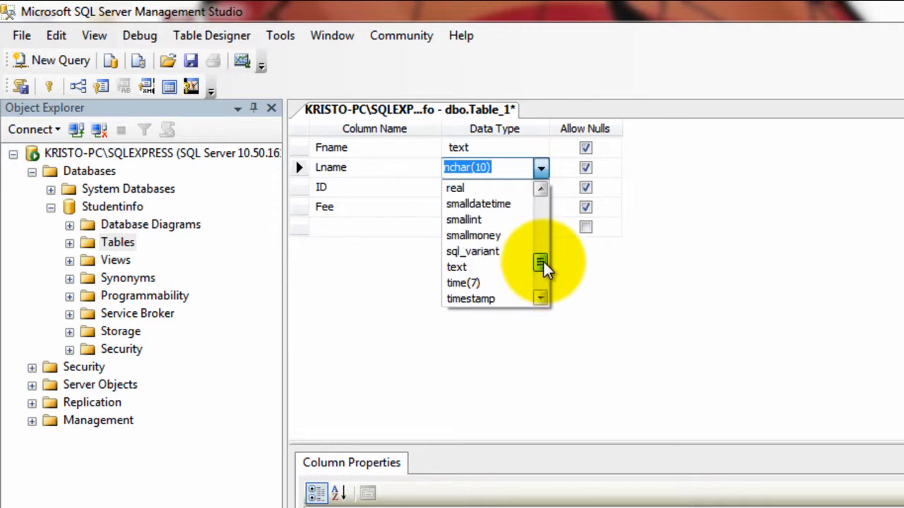
left_click(503, 266)
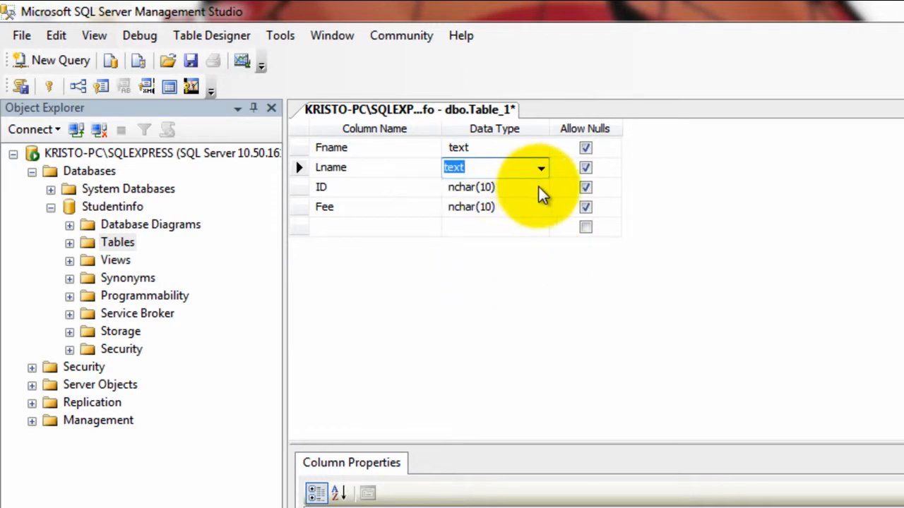
- Make Fee a money column and set ID as the primary key
left_click(512, 207)
left_click(541, 209)
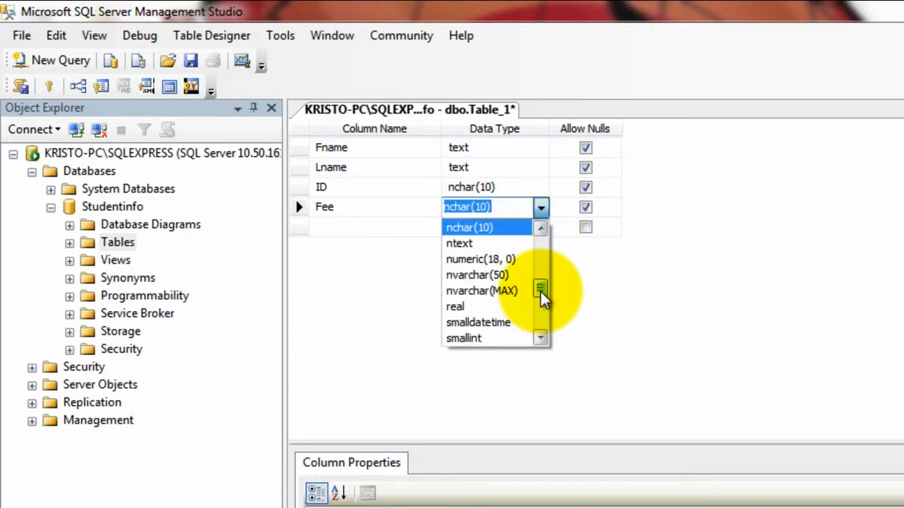
mouse_move(541, 292)
left_mouse_down()
mouse_move(543, 328)
mouse_move(542, 275)
left_mouse_up()
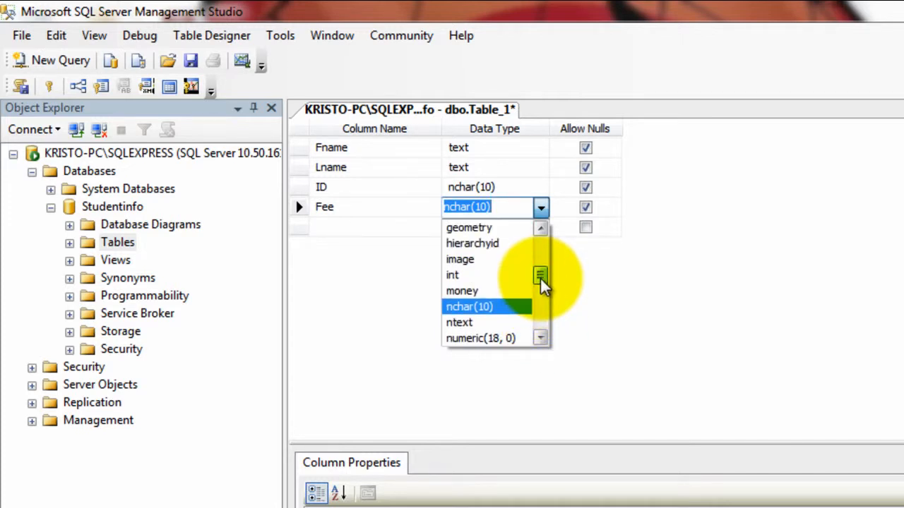
left_click(509, 291)
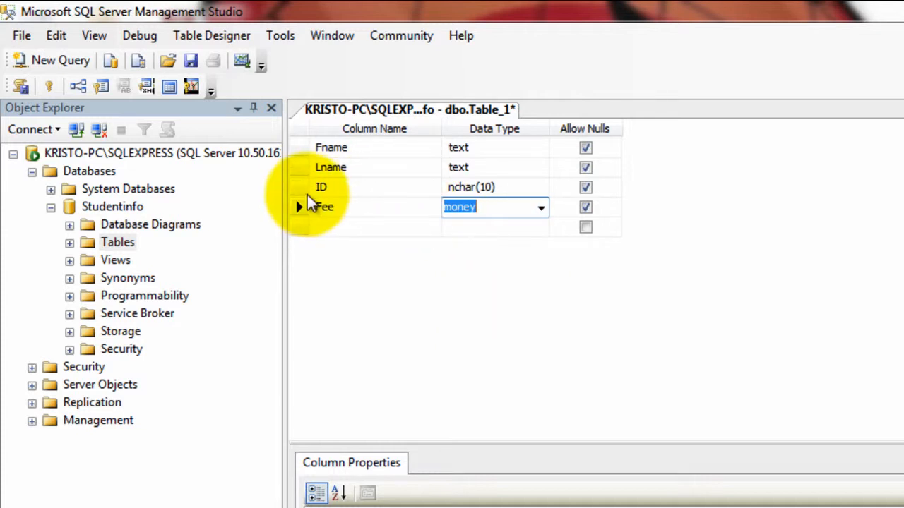
left_click(300, 185)
right_click(300, 185)
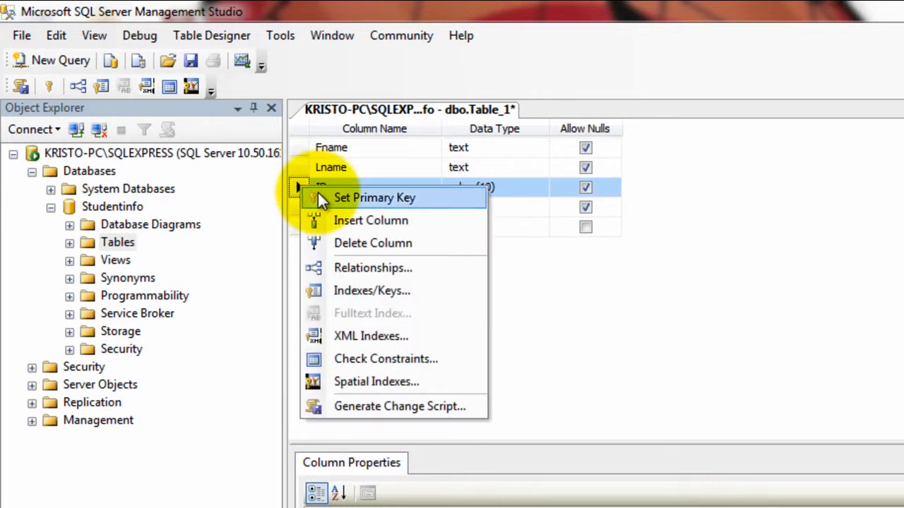
left_click(321, 199)
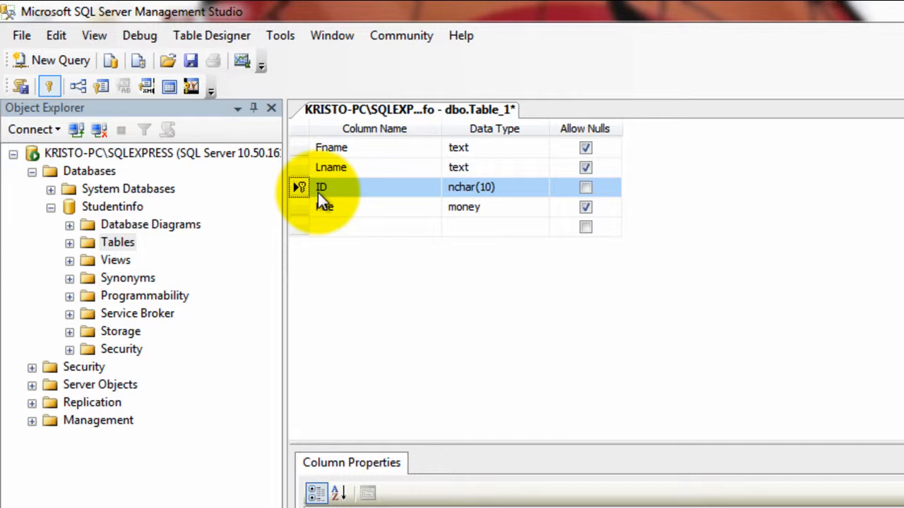
right_click(414, 109)
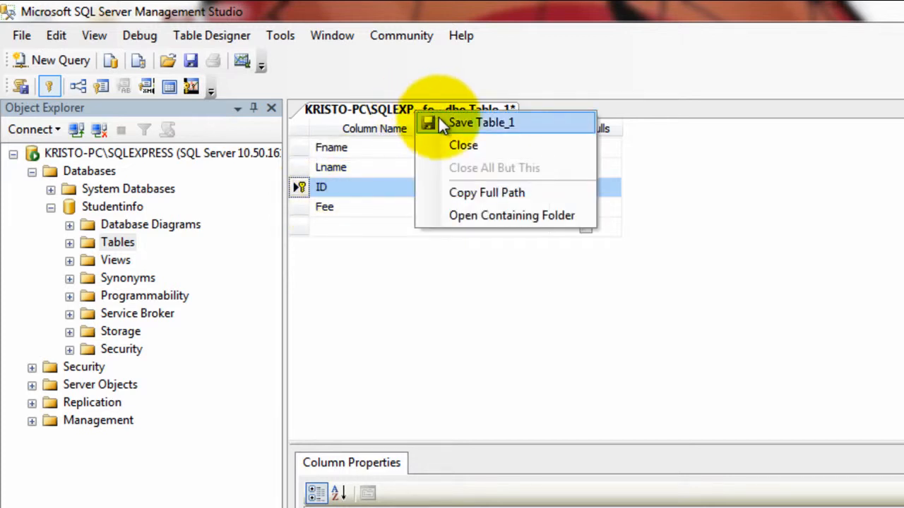
- Save the new table under the name Studentinfo
left_click(444, 120)
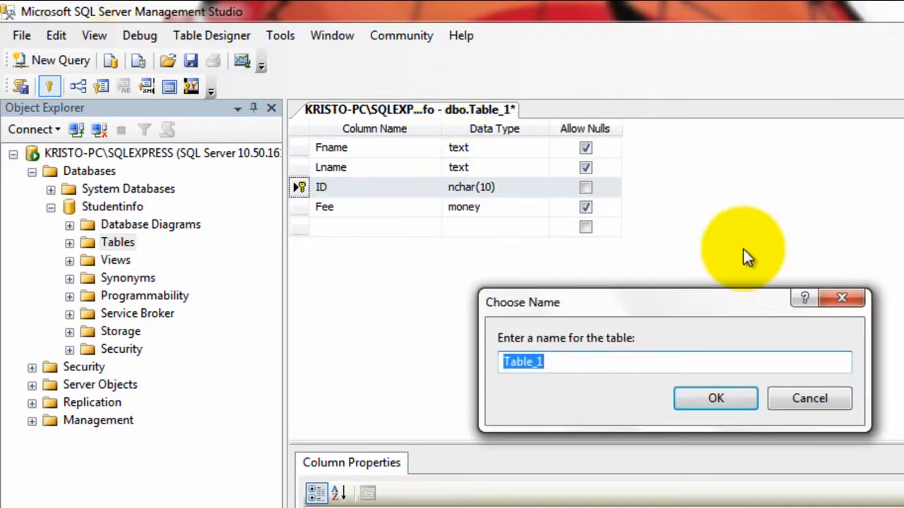
type("S")
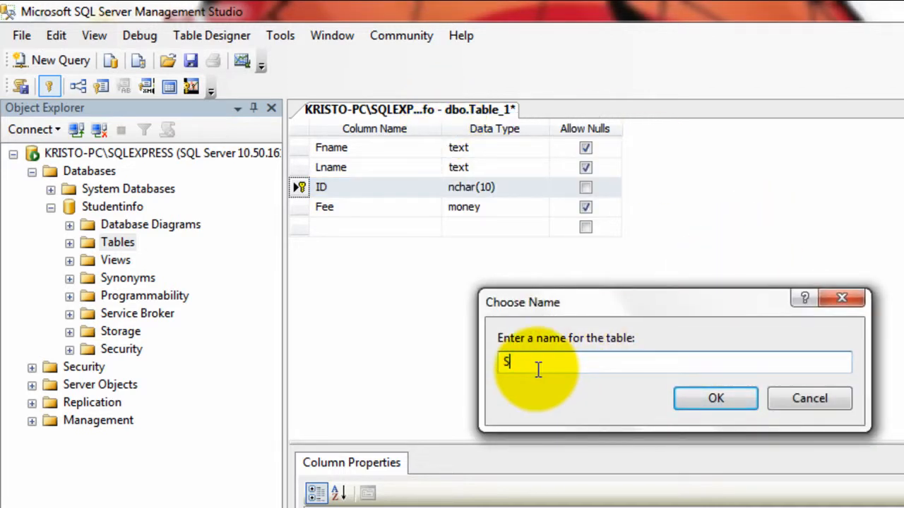
type("tudentinfo")
left_click(689, 396)
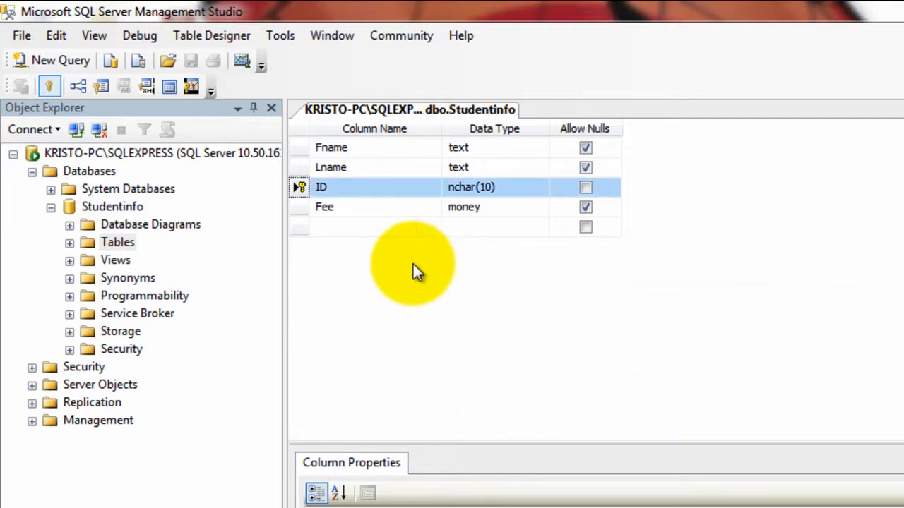
- Open dbo.Studentinfo with Edit Top 200 Rows
left_click(69, 244)
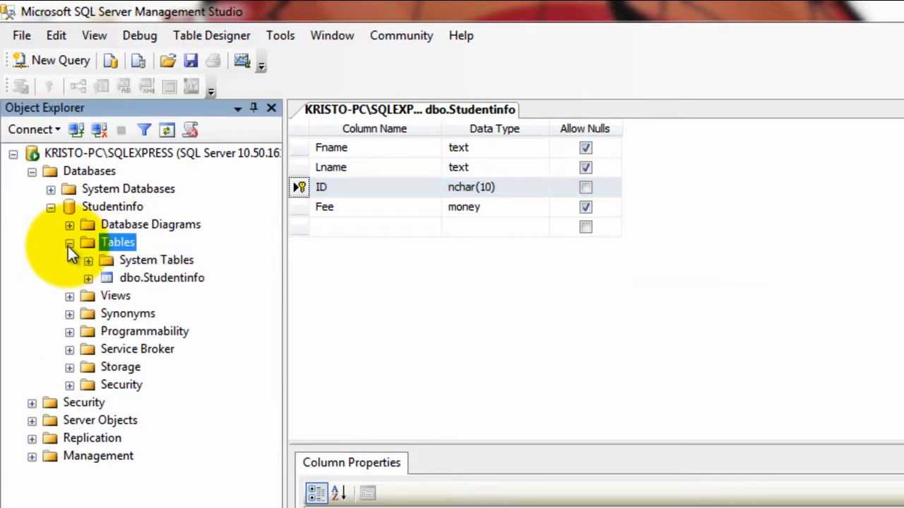
left_click(122, 278)
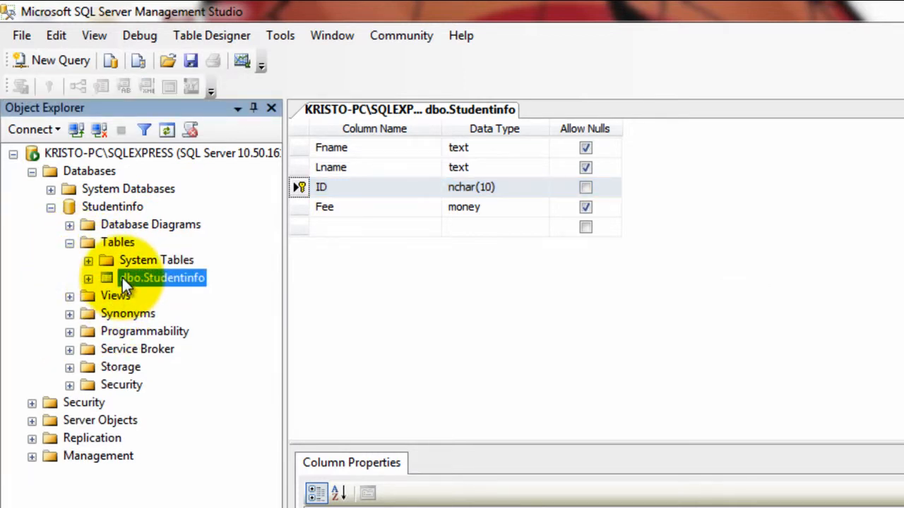
right_click(123, 279)
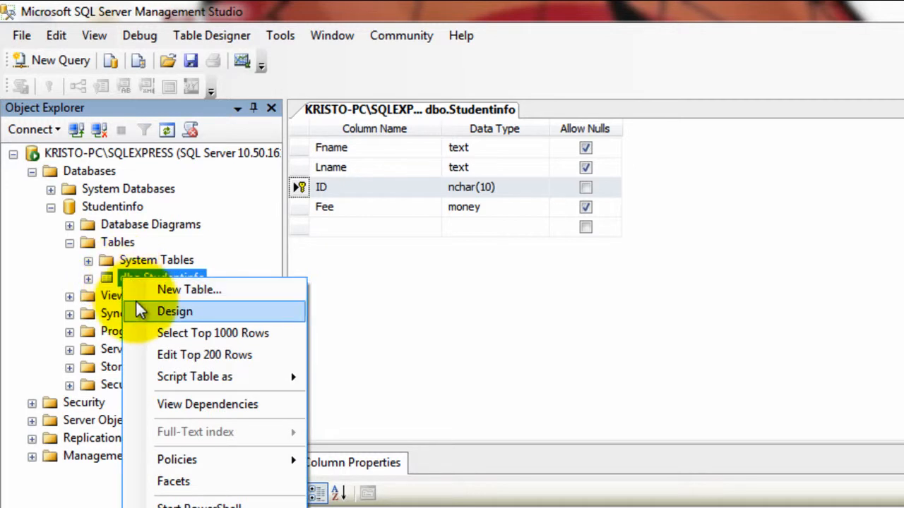
left_click(187, 355)
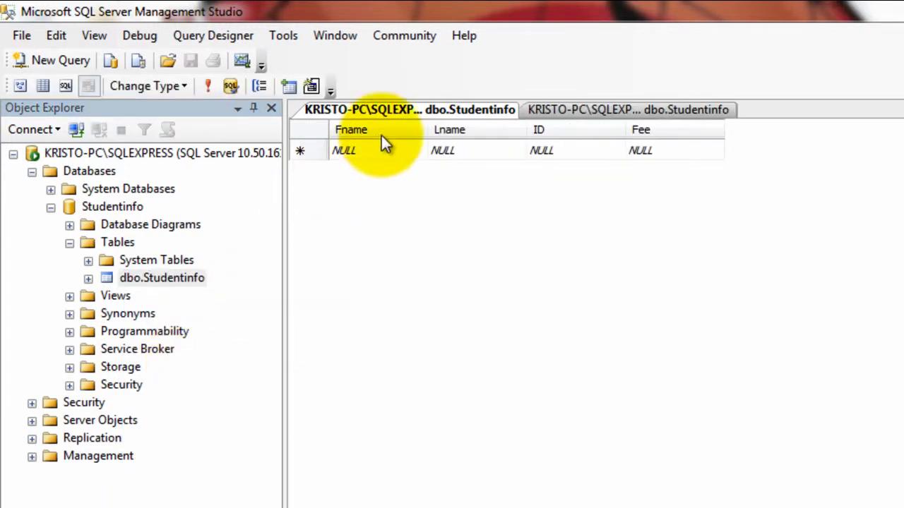
- Enter the first student's first and last name, ID 1234 and fee 200
left_click(374, 143)
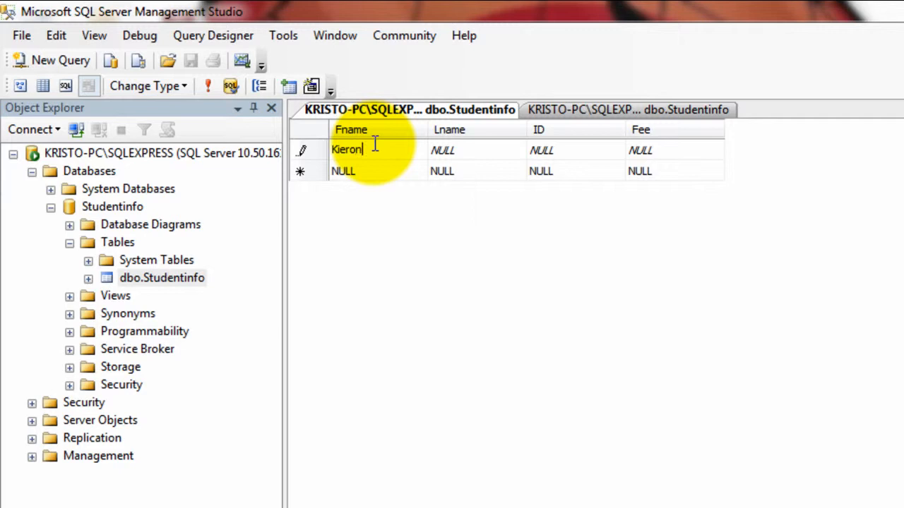
left_click(443, 154)
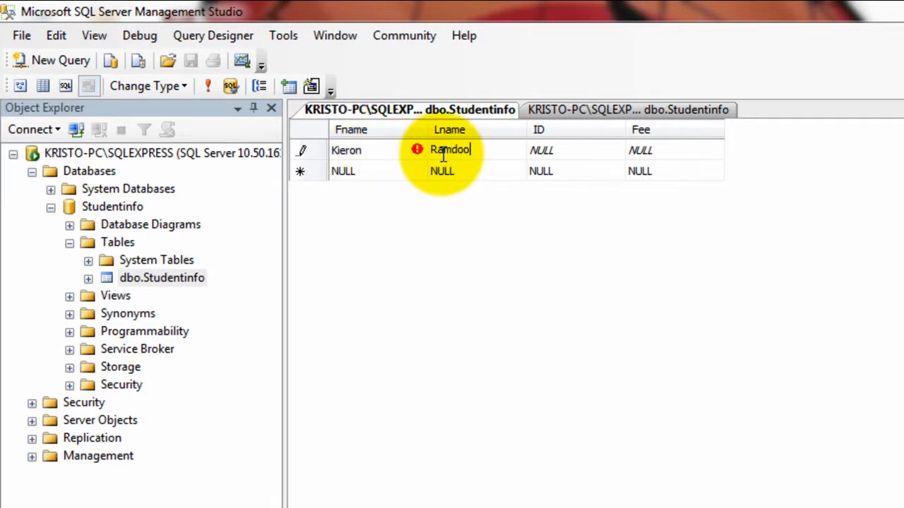
left_click(549, 143)
type("1234")
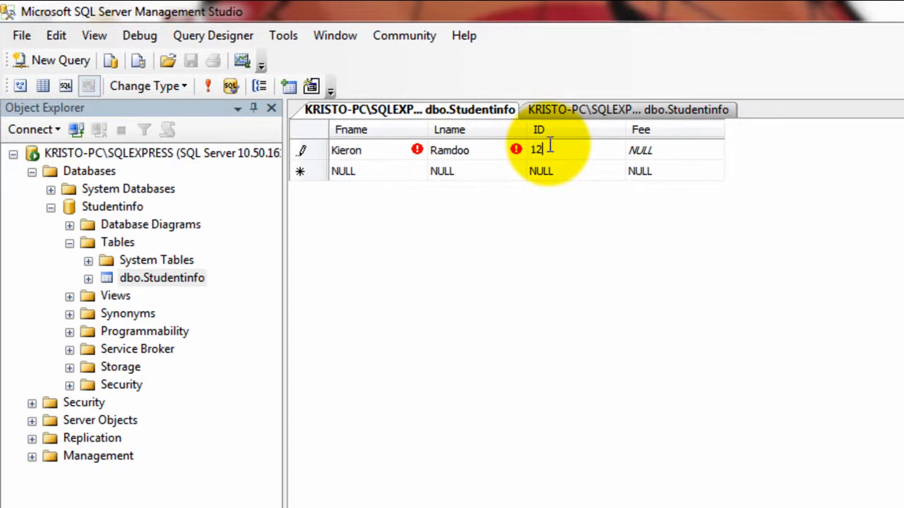
left_click(641, 151)
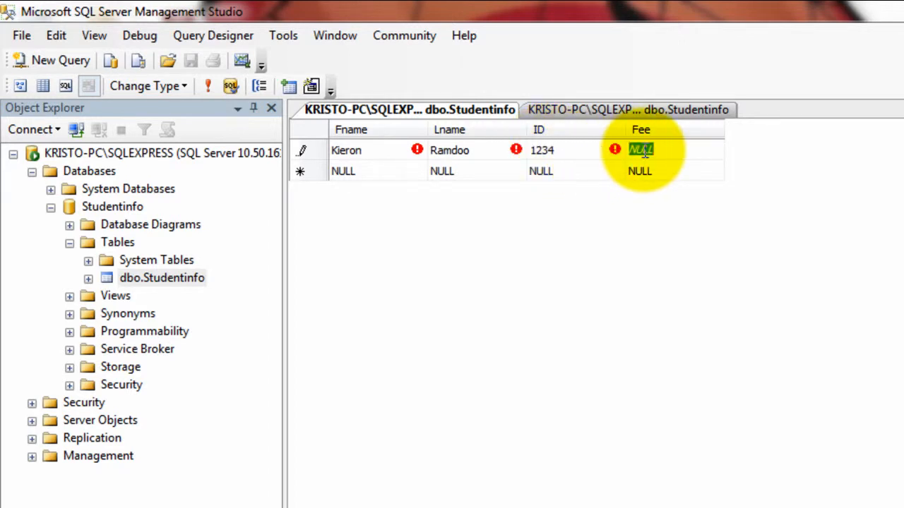
type("200")
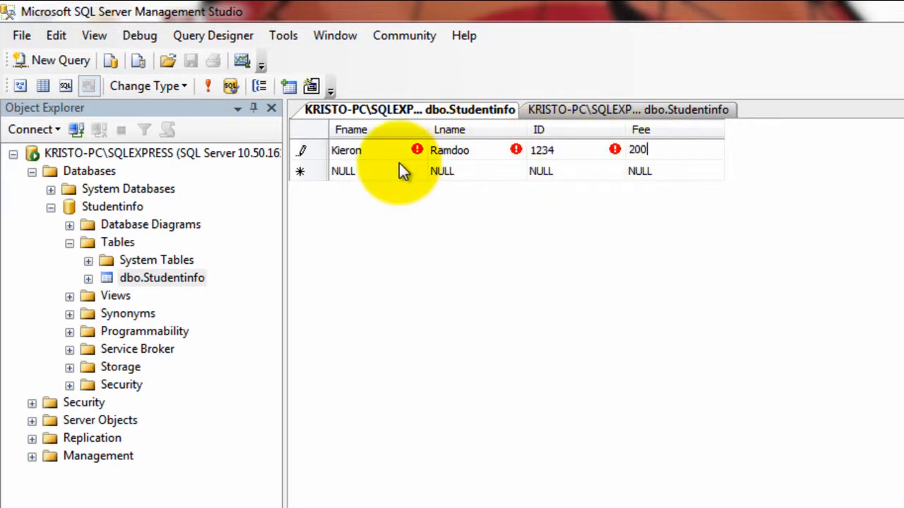
left_click(399, 165)
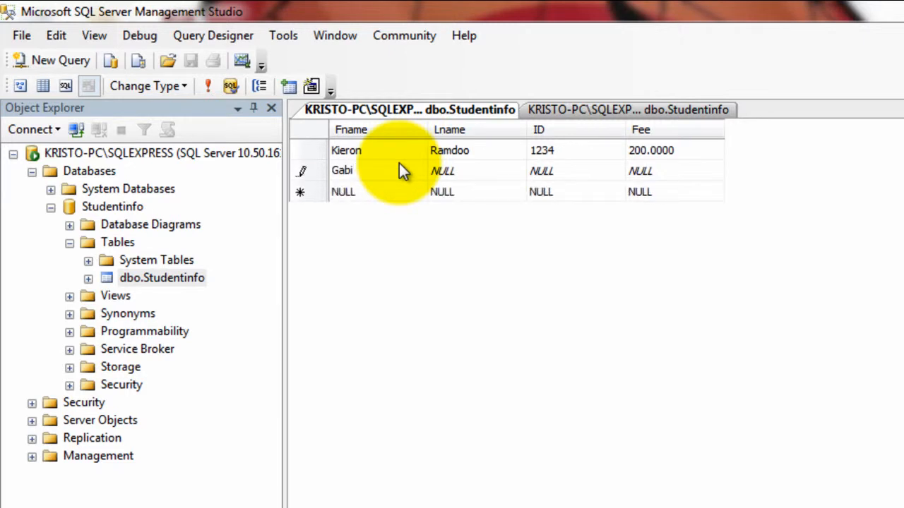
- Enter the second student's first and last name, ID 5678 and fee 300, committing the row
key("Tab")
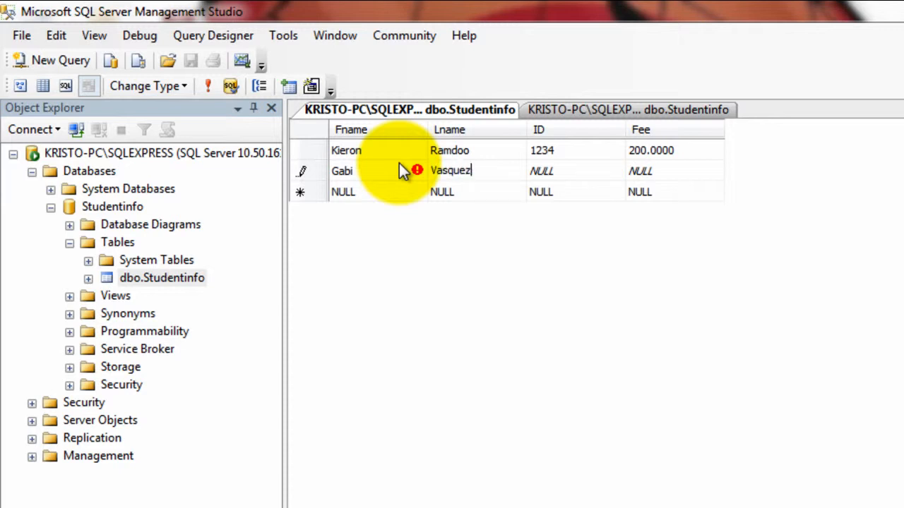
left_click(550, 173)
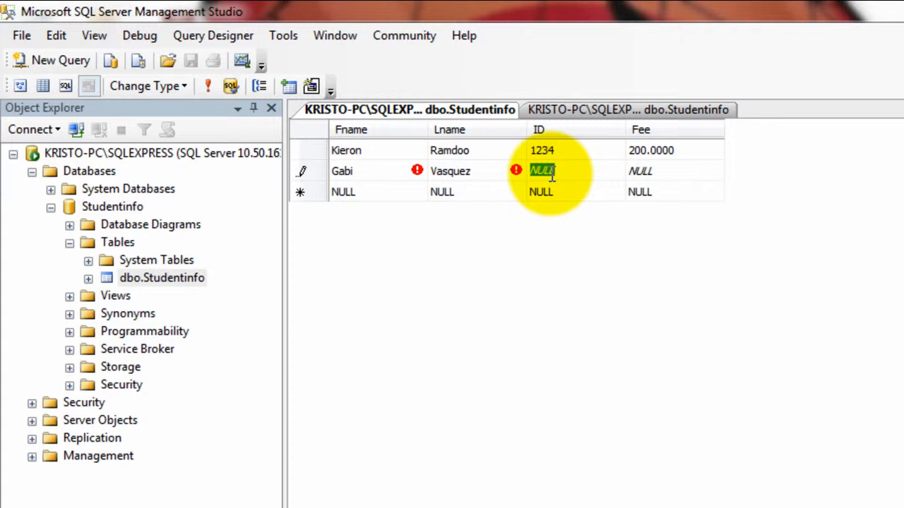
type("567")
type("8")
left_click(648, 174)
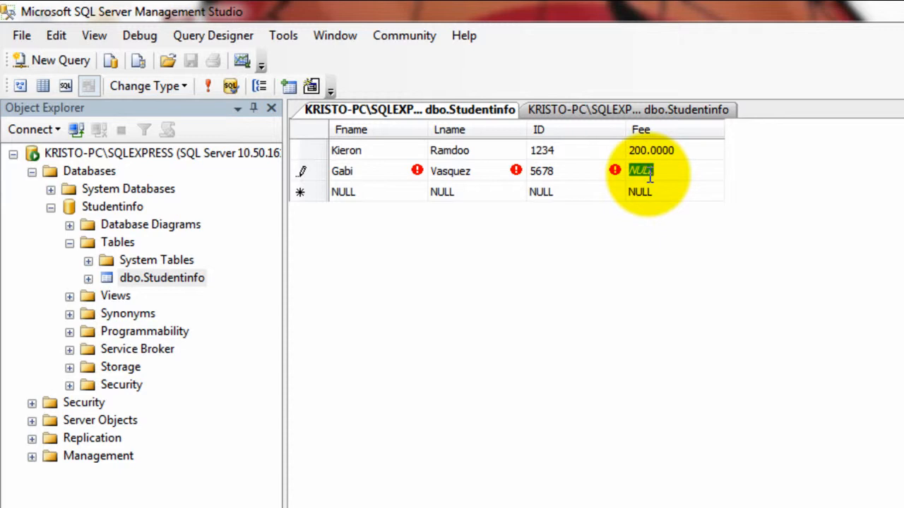
type("300")
left_click(581, 198)
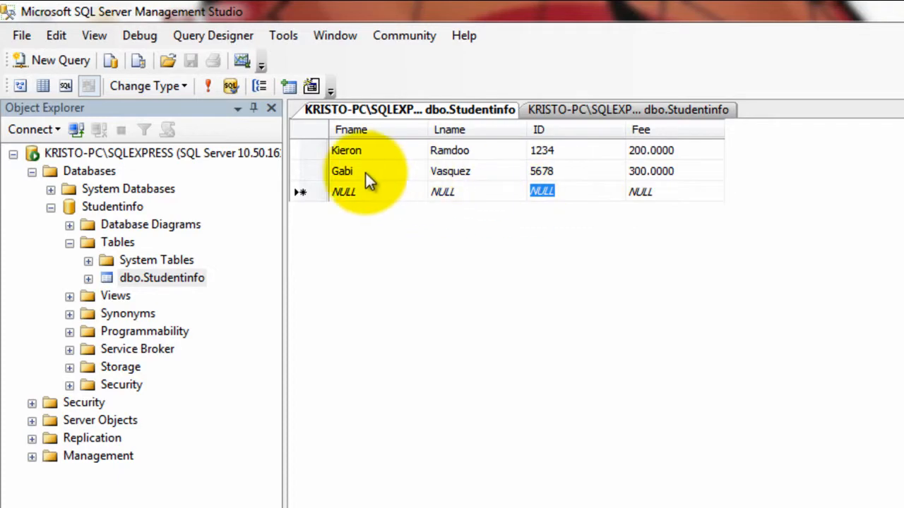
- Close the dbo.Studentinfo design and data tabs, then minimize Management Studio
left_click(638, 110)
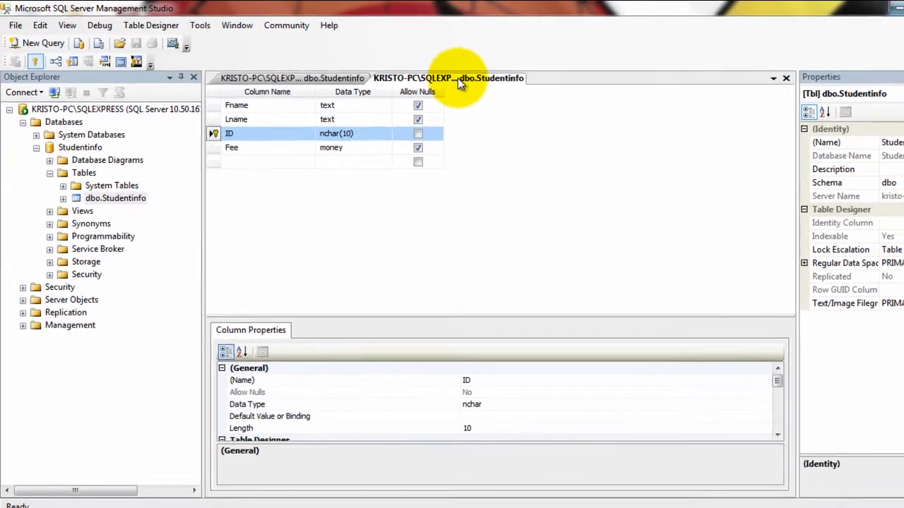
right_click(459, 79)
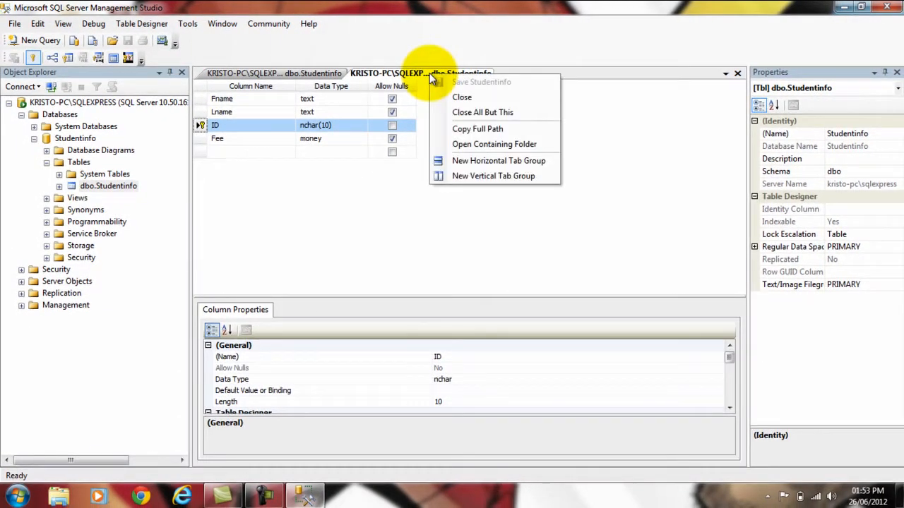
left_click(462, 97)
right_click(308, 76)
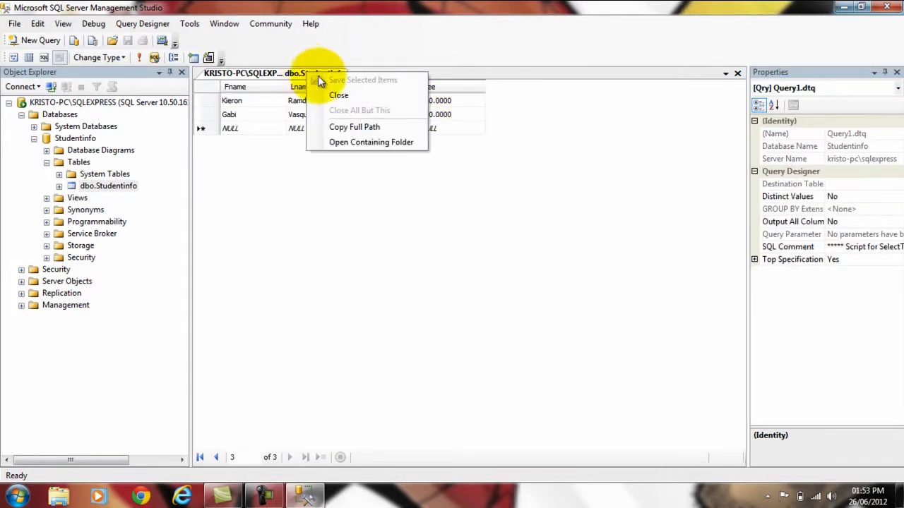
left_click(345, 95)
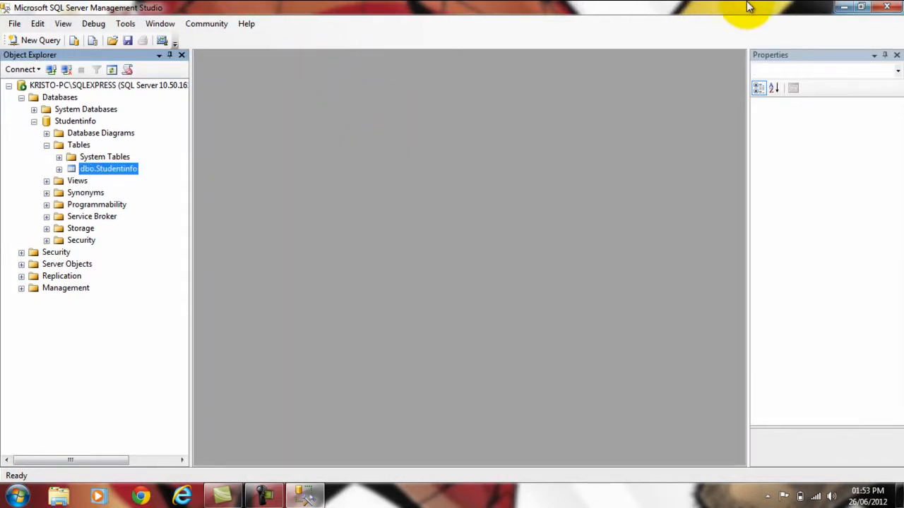
left_click(844, 6)
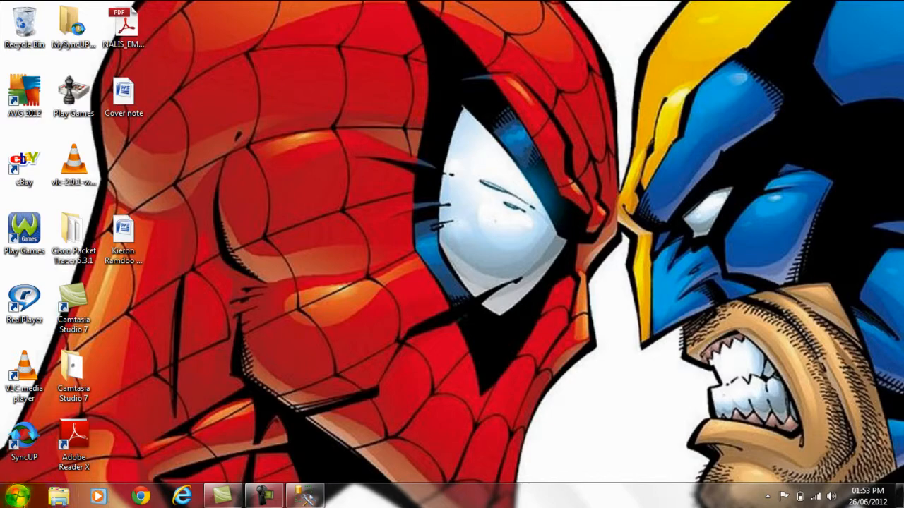
- Review the Access 2007 shortcut's Security and Compatibility properties, then reopen the Start menu
left_click(18, 496)
mouse_move(84, 136)
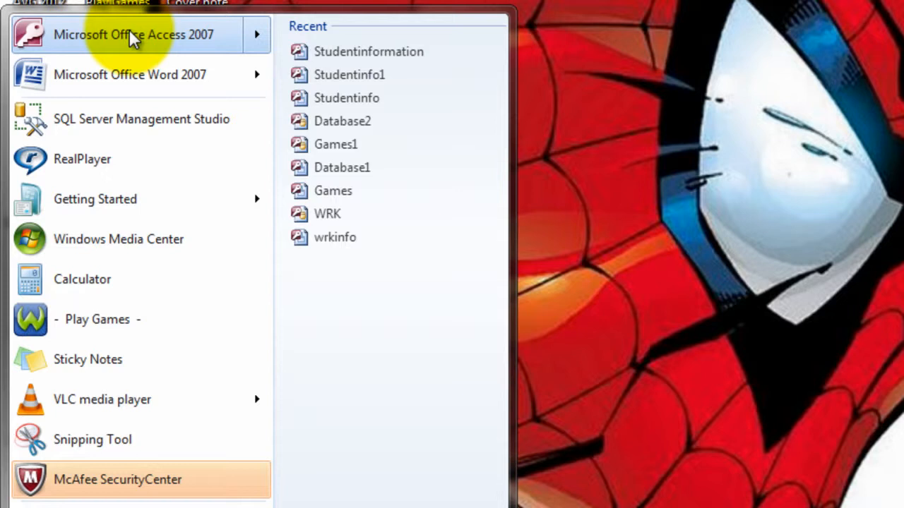
right_click(130, 35)
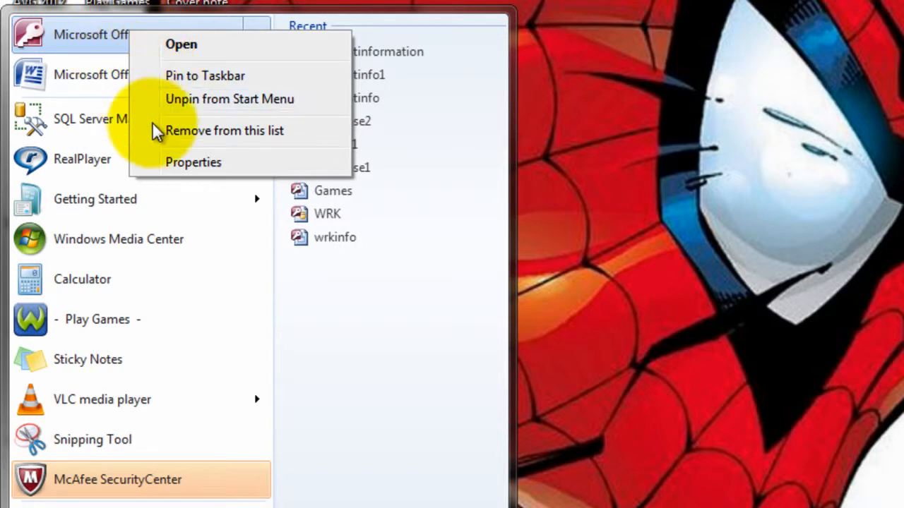
left_click(190, 163)
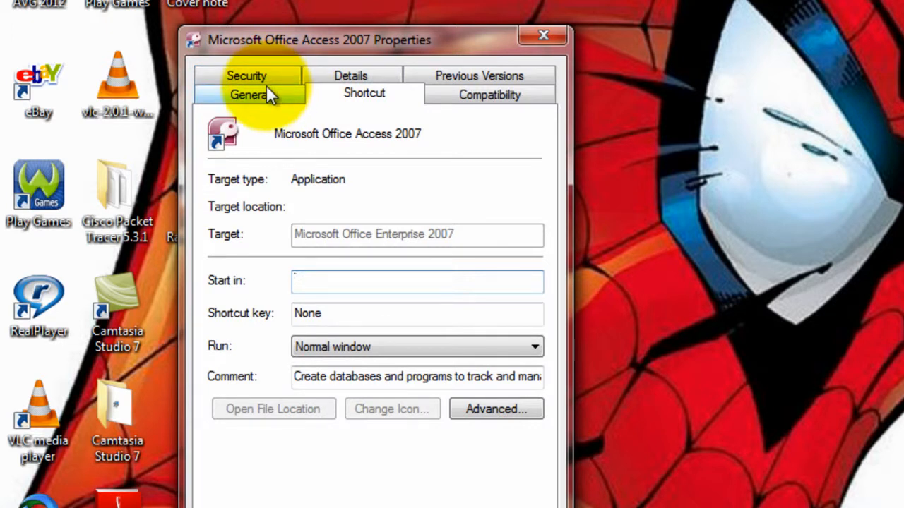
left_click(266, 76)
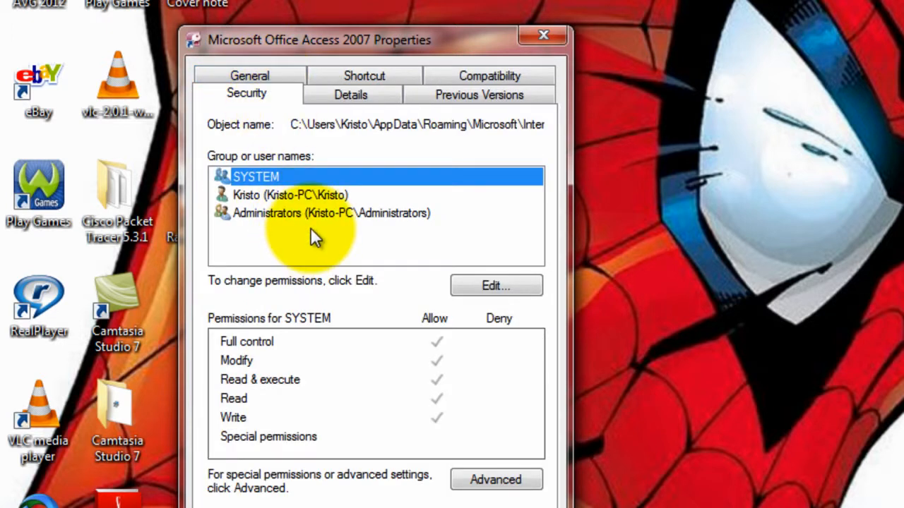
left_click(488, 69)
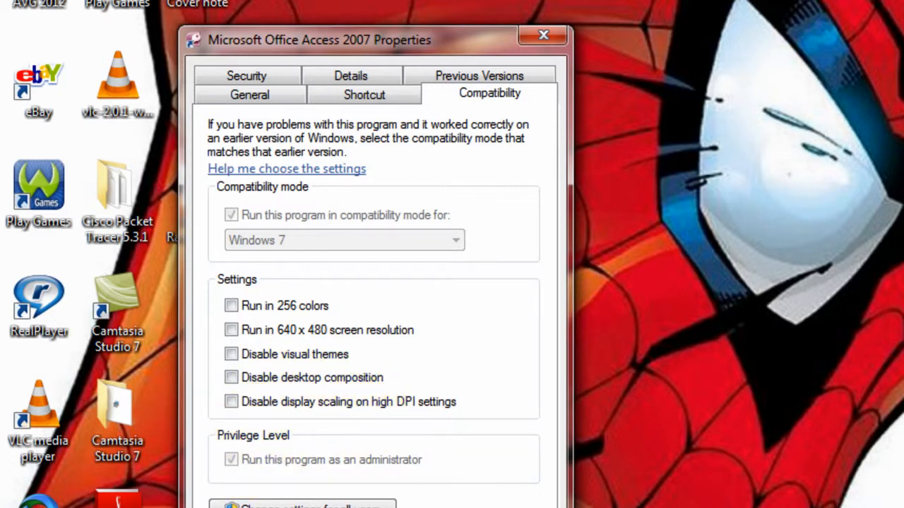
key("Escape")
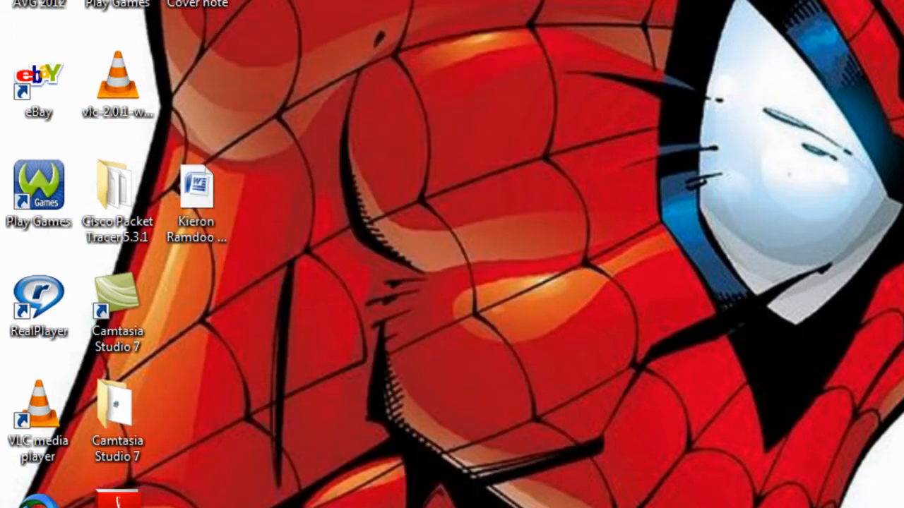
key("super")
mouse_move(119, 43)
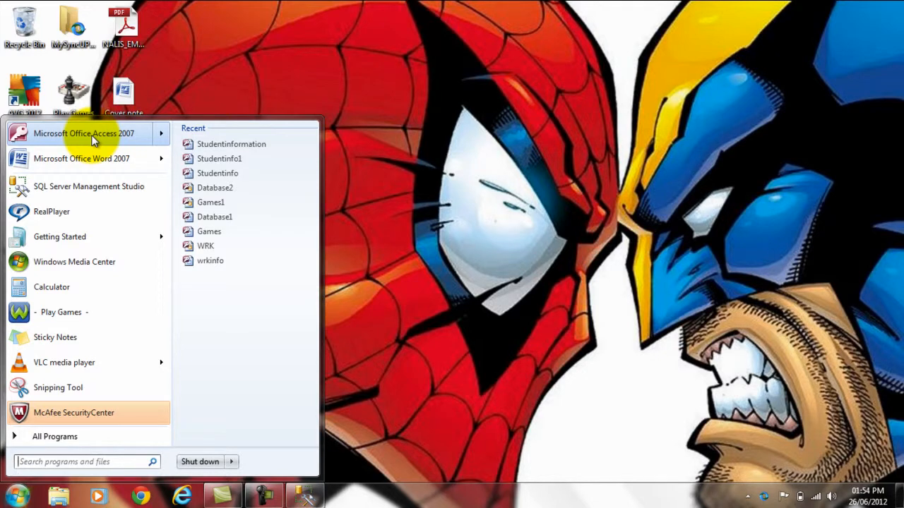
- Launch Access 2007 and create a blank database Studentinformation, replacing the existing file
left_click(93, 138)
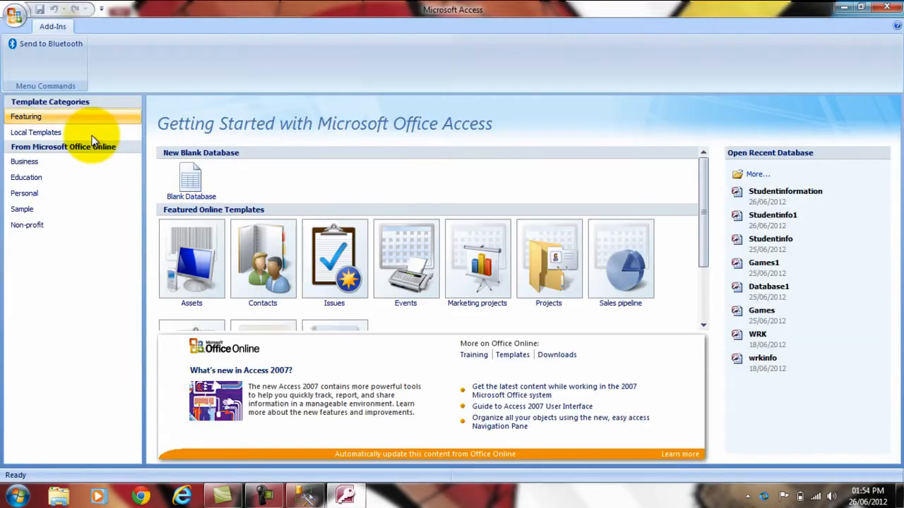
left_click(200, 184)
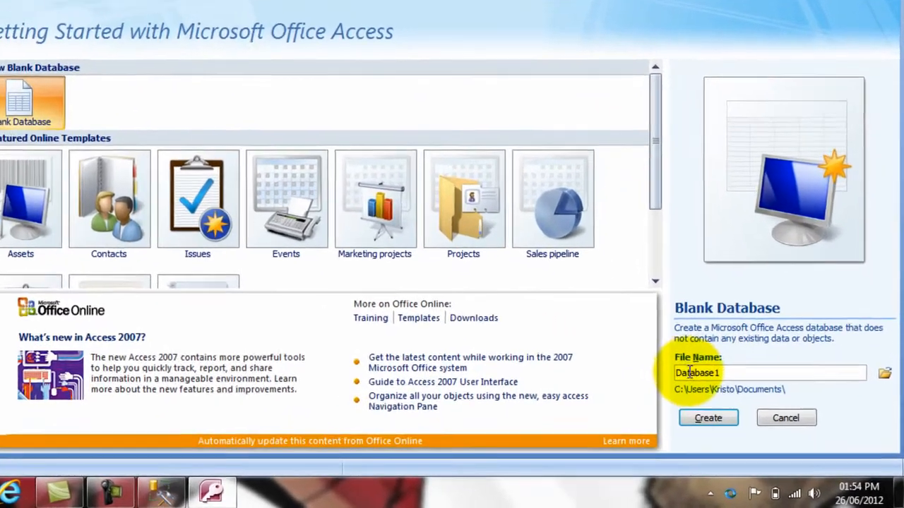
double_click(729, 396)
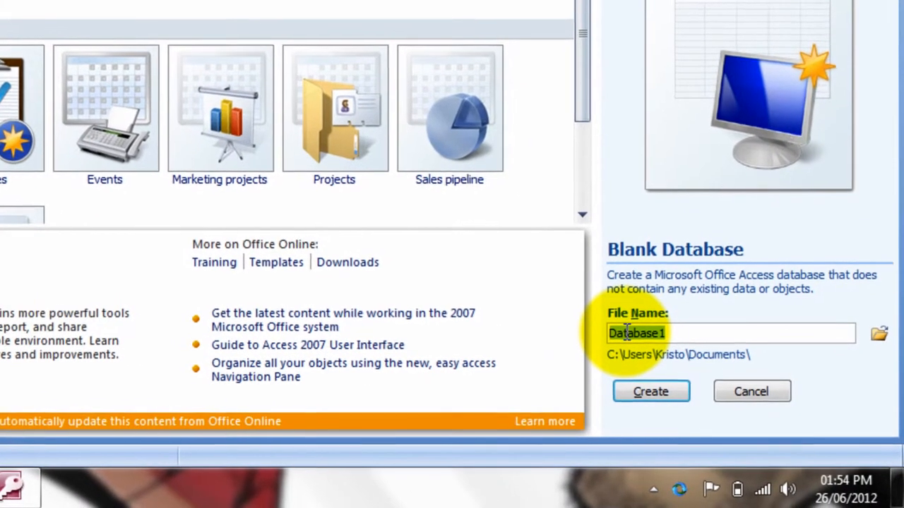
type("Stu")
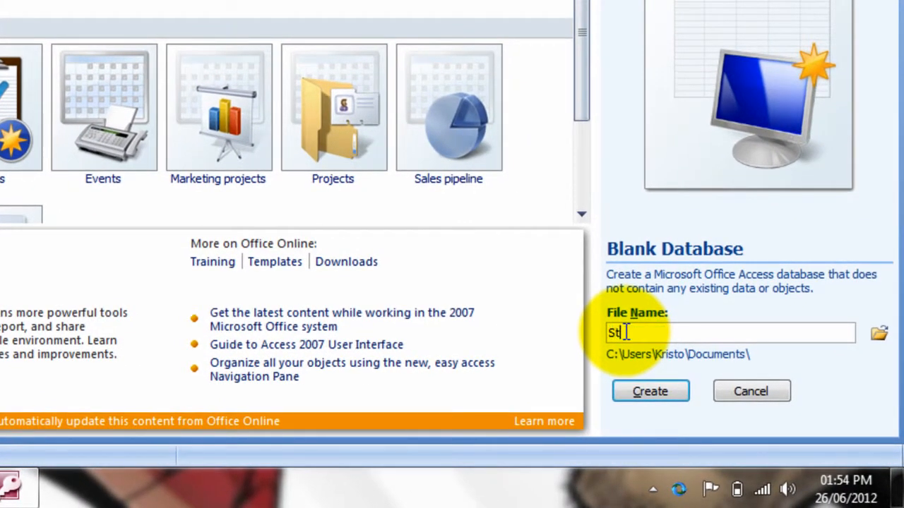
type("dentinform")
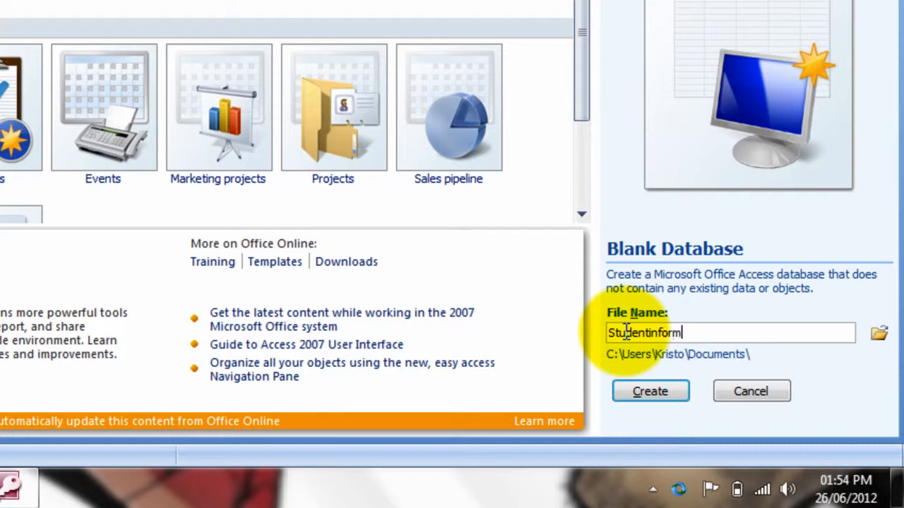
type("ation")
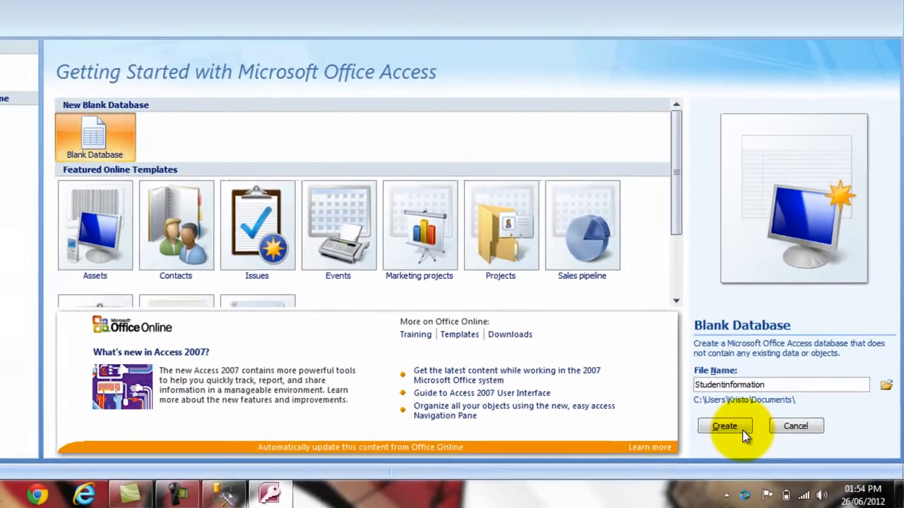
left_click(728, 427)
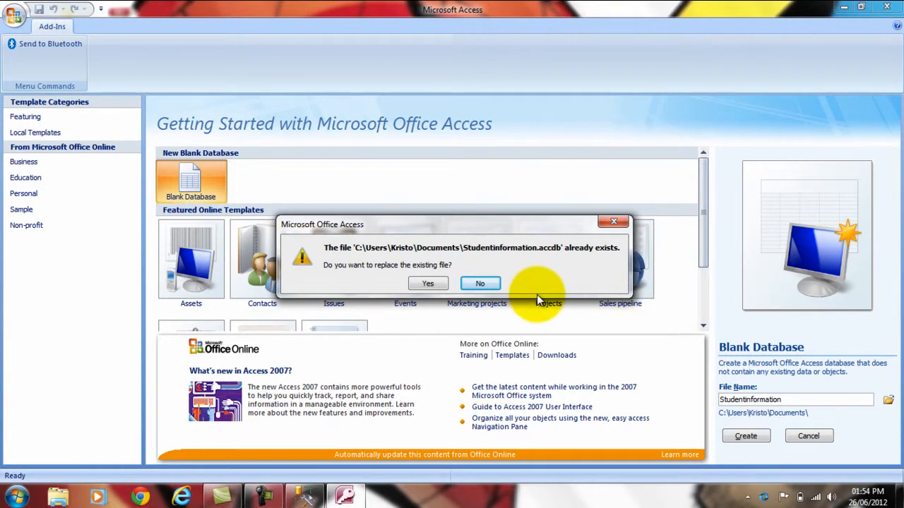
left_click(428, 281)
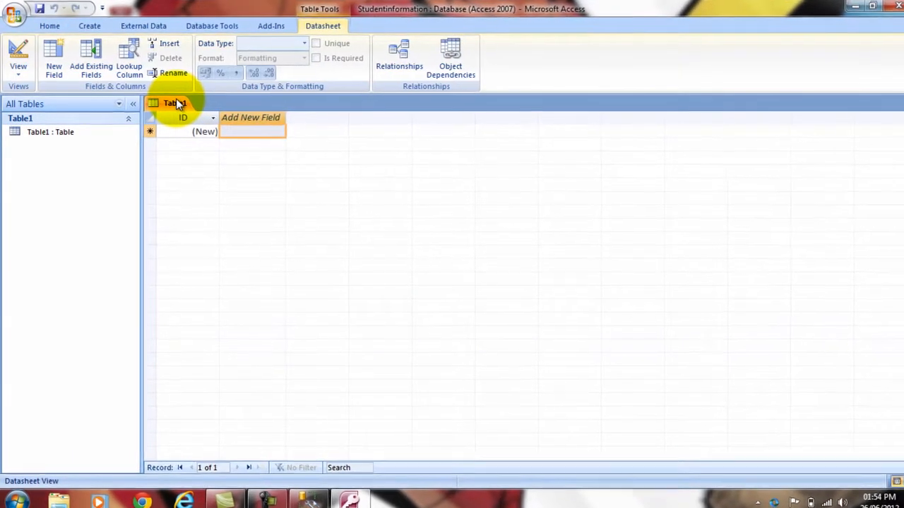
- Close the unsaved Table1 and choose ODBC Database from External Data's extra import formats
right_click(177, 103)
left_click(198, 124)
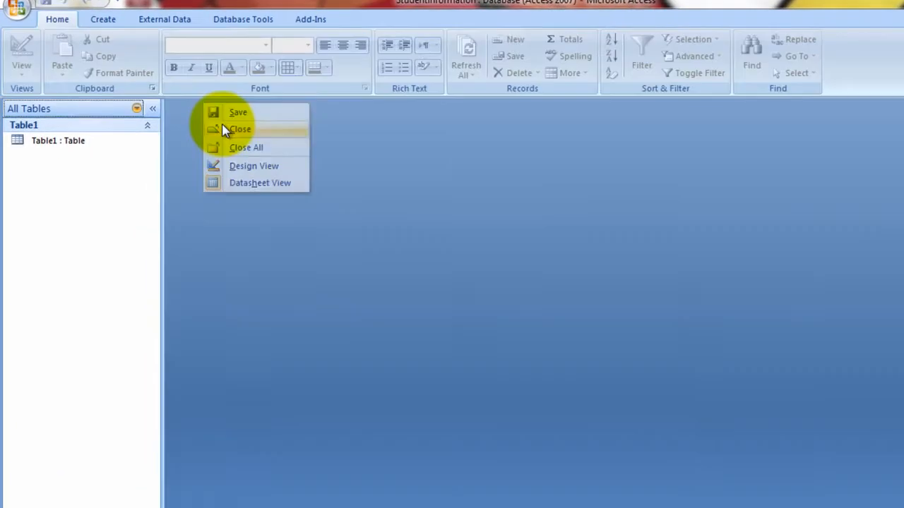
left_click(223, 130)
left_click(164, 19)
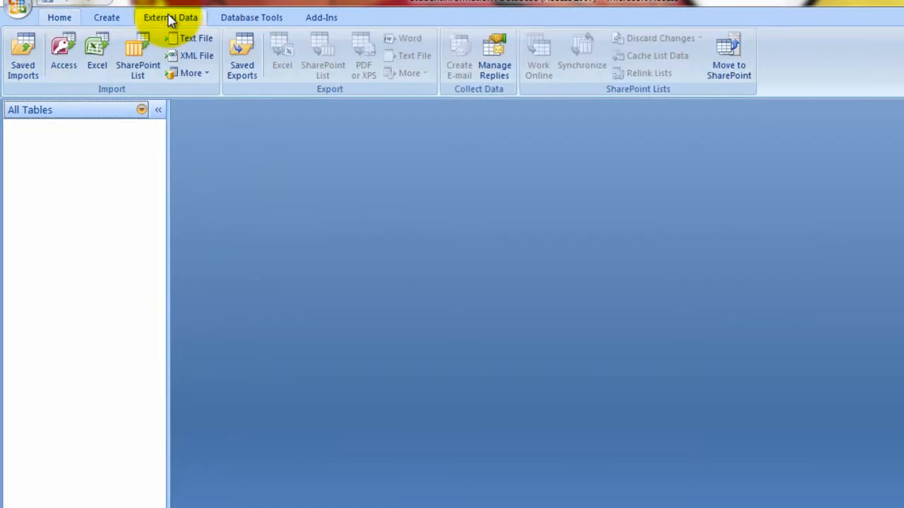
left_click(205, 79)
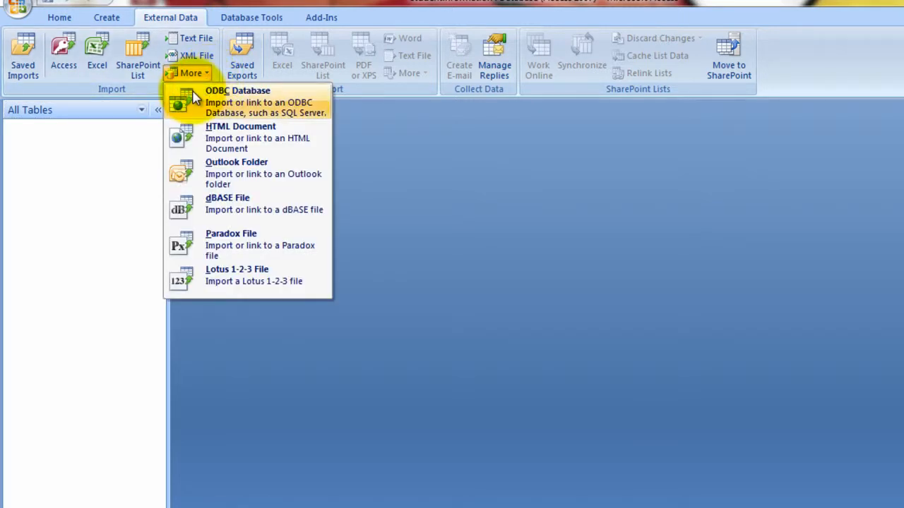
left_click(193, 95)
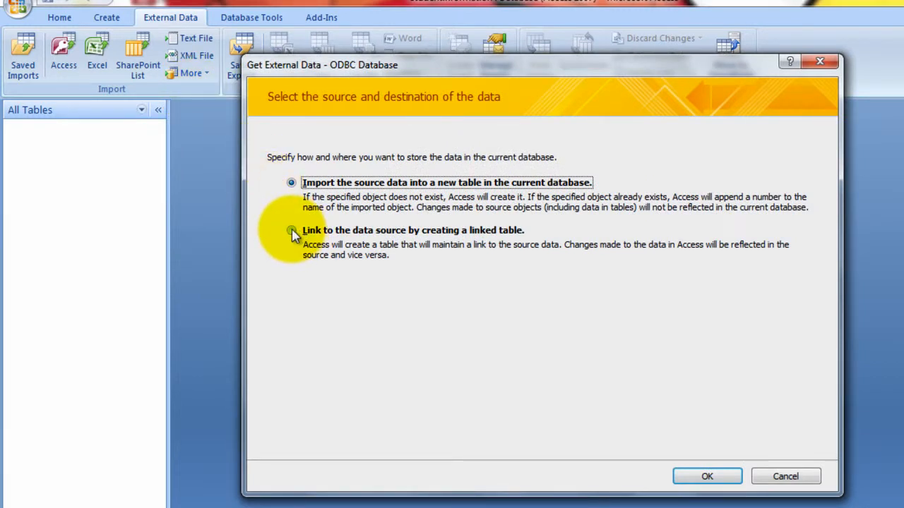
- Choose to link to the data source and view the machine data sources
left_click(293, 233)
left_click(707, 477)
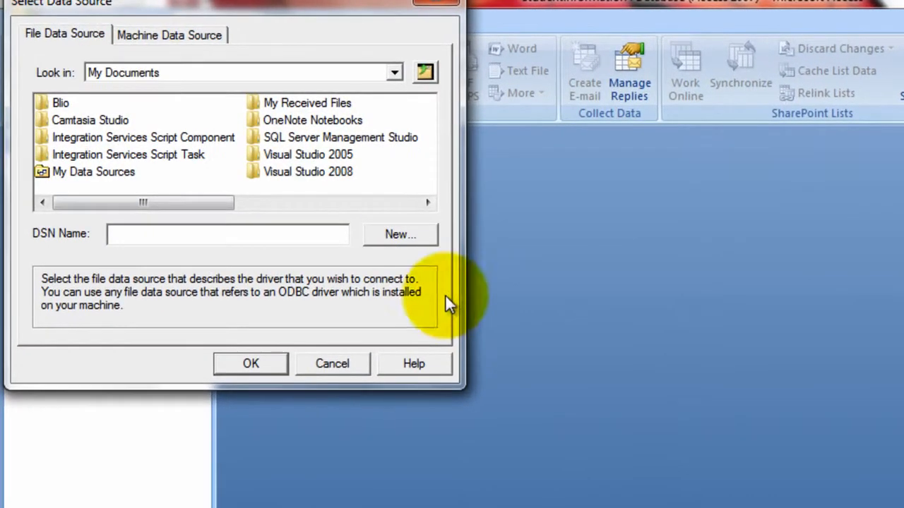
left_click(188, 40)
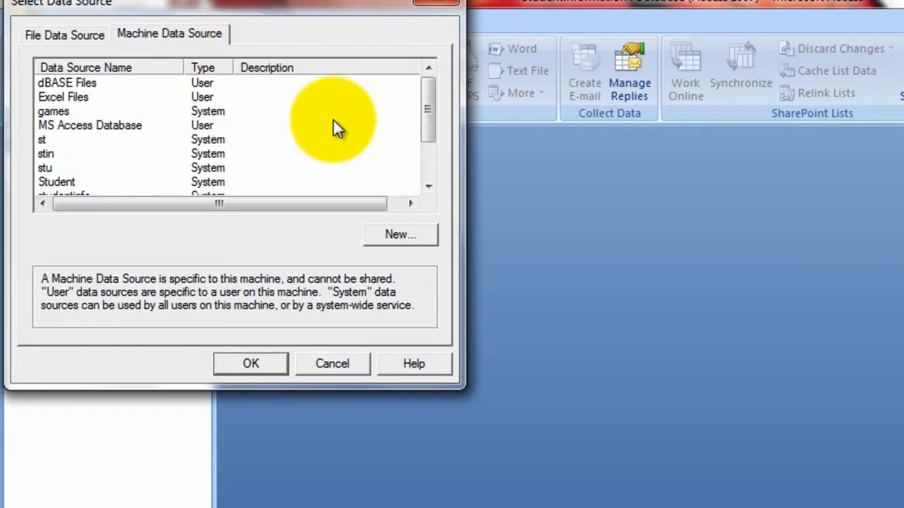
- Create a new System Data Source using the SQL Server driver
left_click(385, 233)
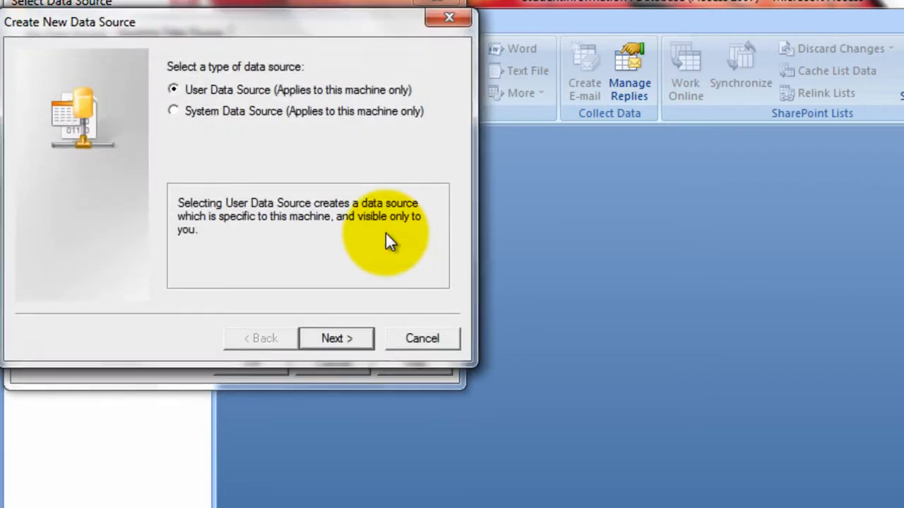
left_click(176, 112)
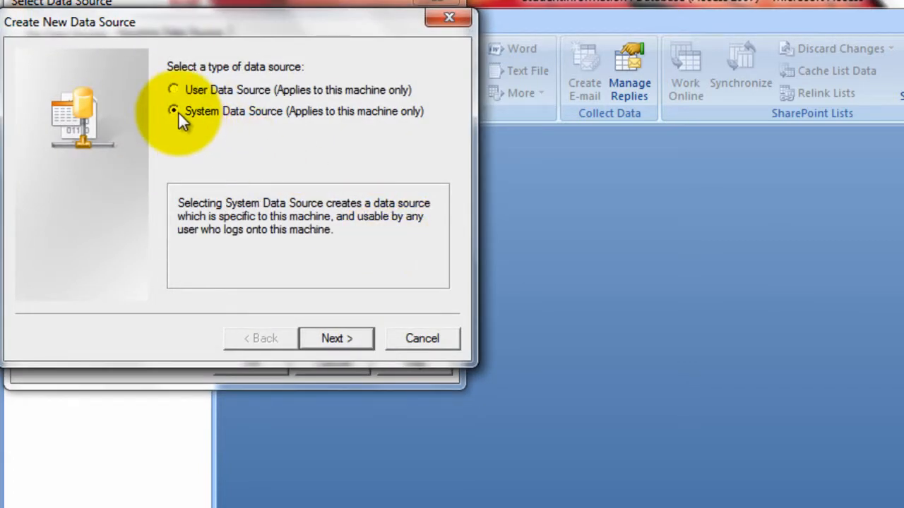
left_click(339, 336)
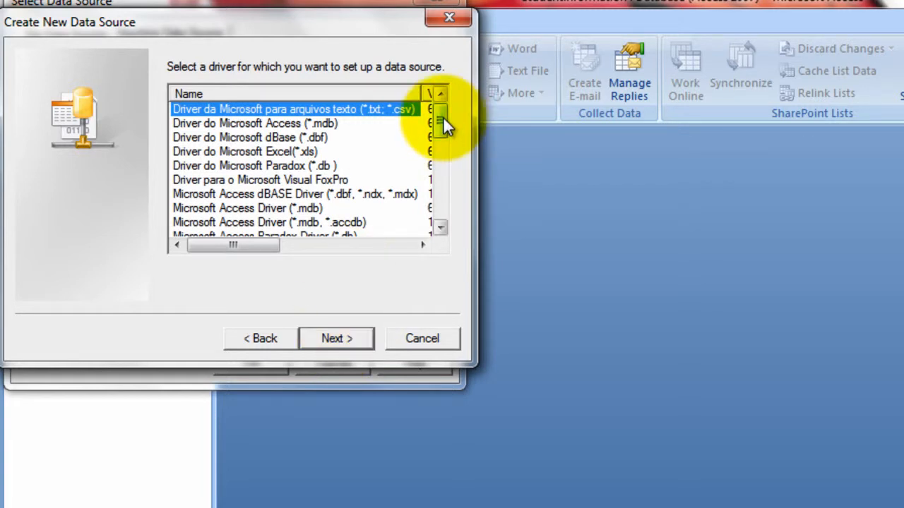
left_click_drag(442, 118, 450, 215)
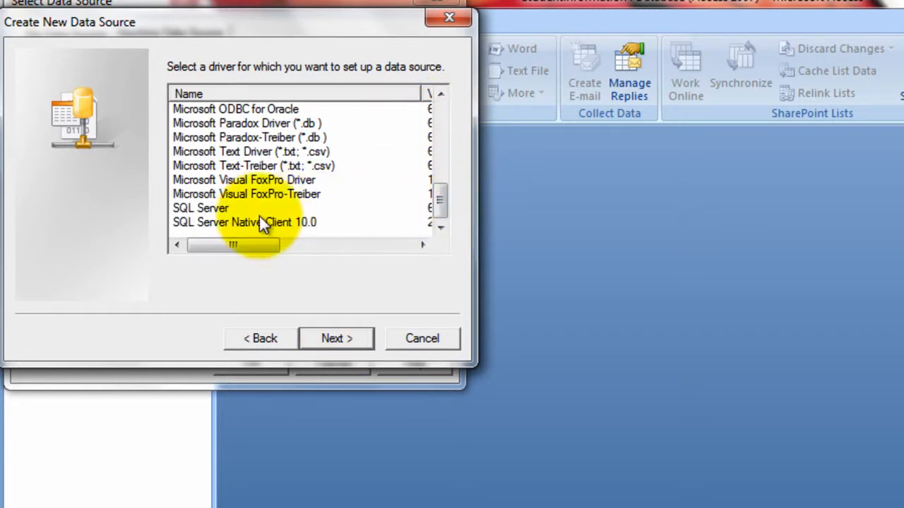
left_click(214, 213)
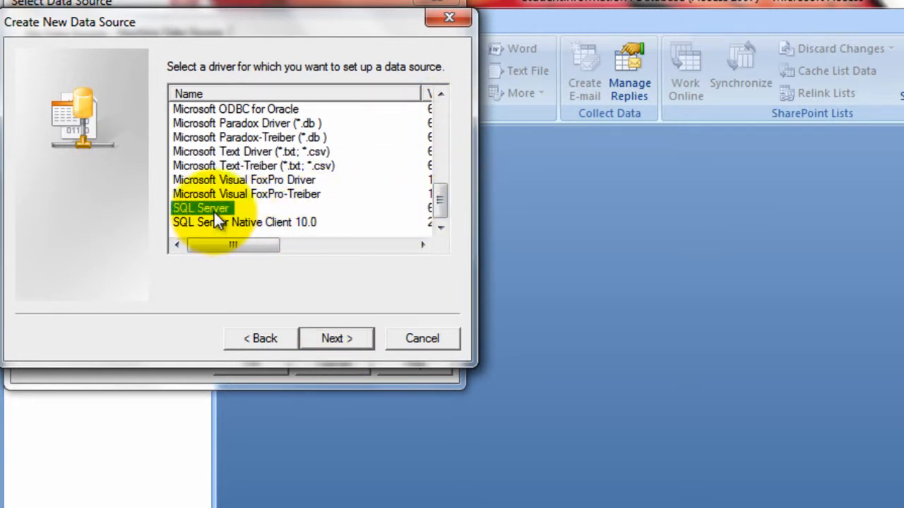
left_click(334, 337)
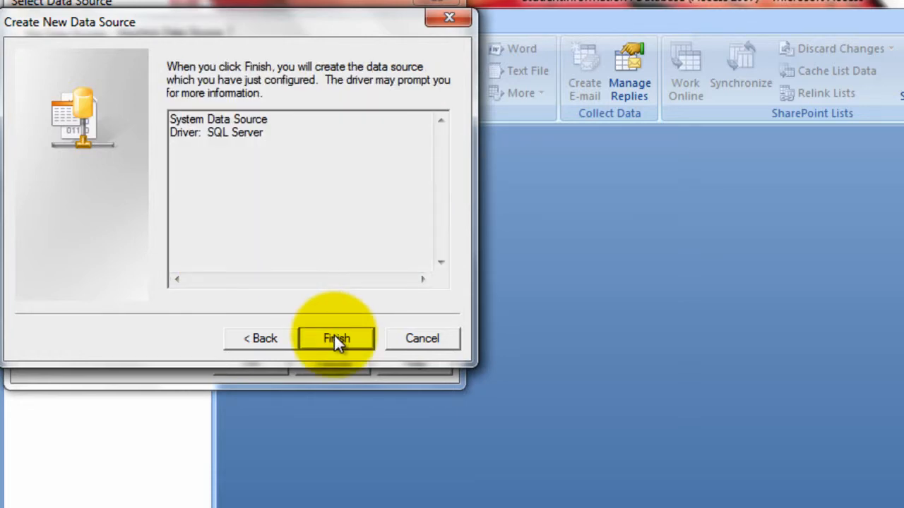
left_click(336, 340)
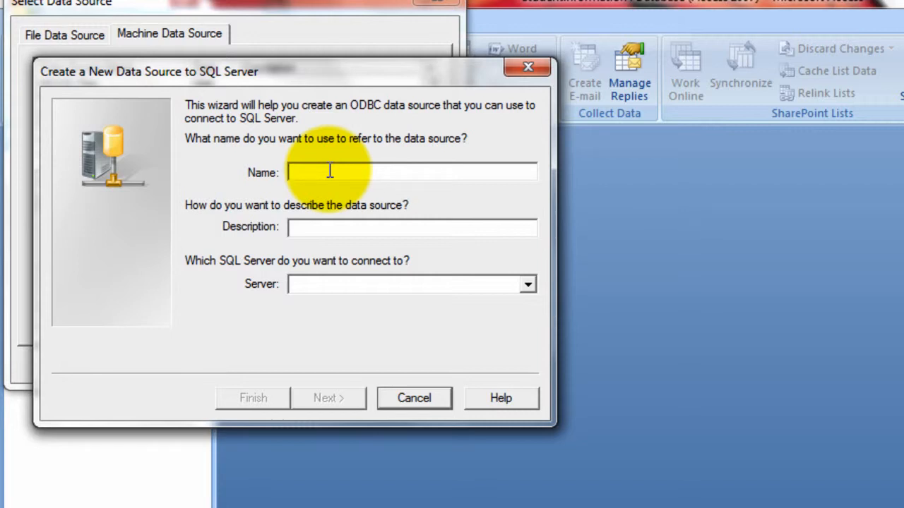
- Enter a data source name and set the server to this PC with \SQLEXPRESS appended
type("S")
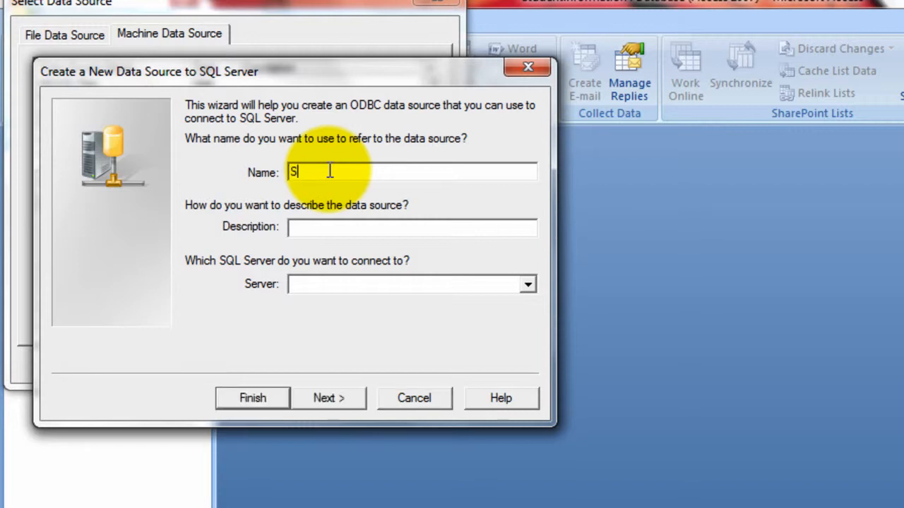
type("tudentIn")
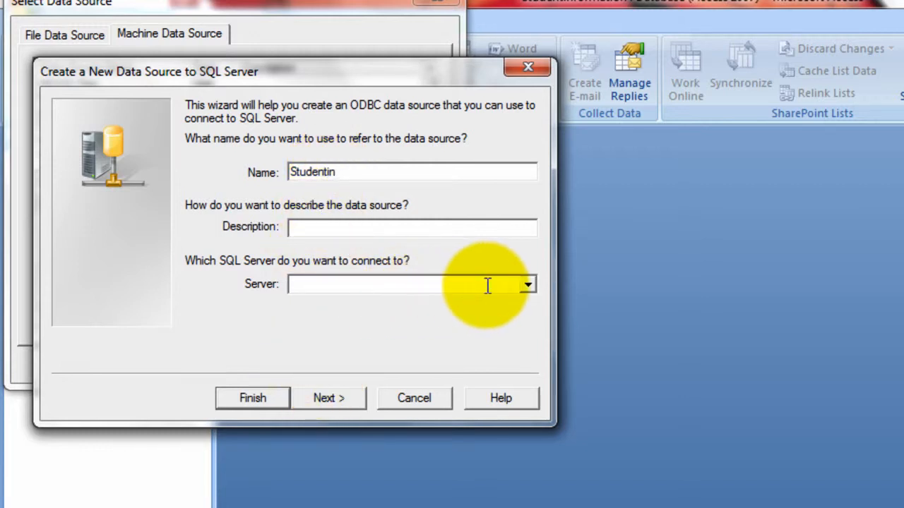
left_click(524, 283)
left_click(488, 331)
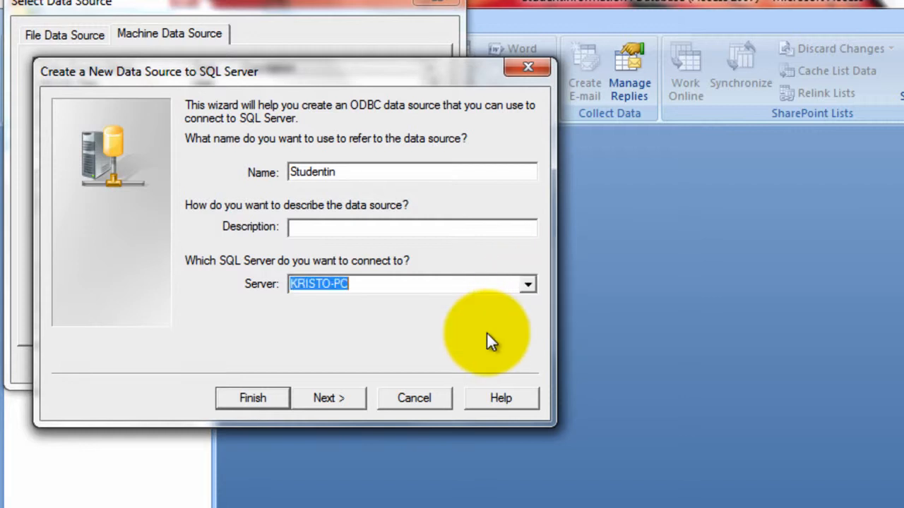
left_click(391, 284)
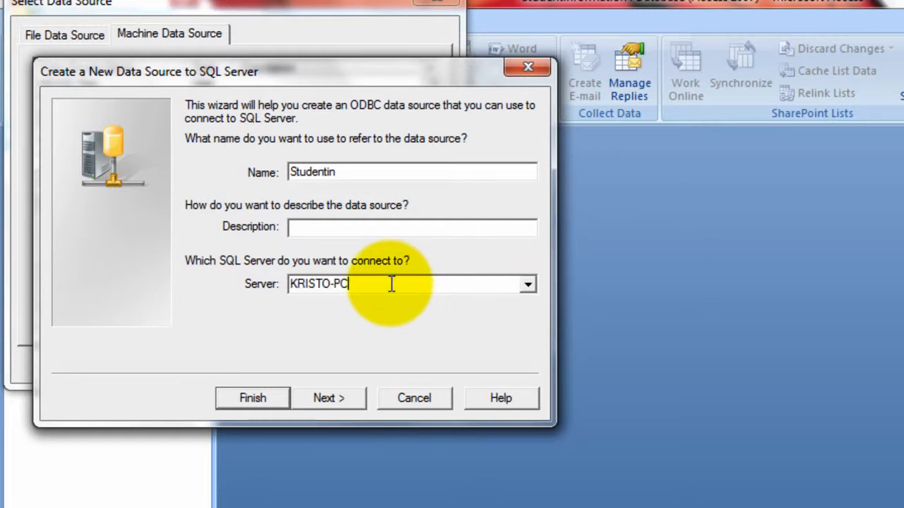
type("\\SQLEXPRESS")
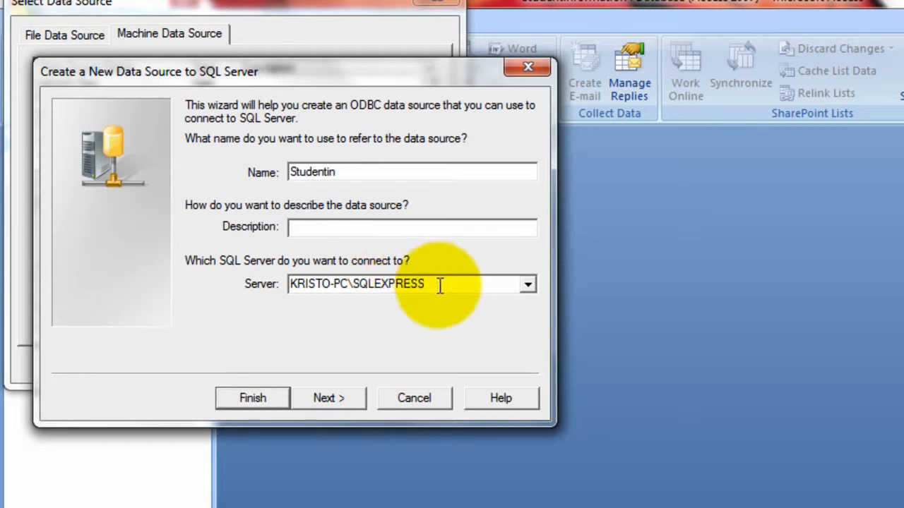
- Correct the data source name to Studentdata and continue to authentication
left_click(349, 171)
key("BackSpace")
key("BackSpace")
key("BackSpace")
key("BackSpace")
key("BackSpace")
key("BackSpace")
key("BackSpace")
key("BackSpace")
key("BackSpace")
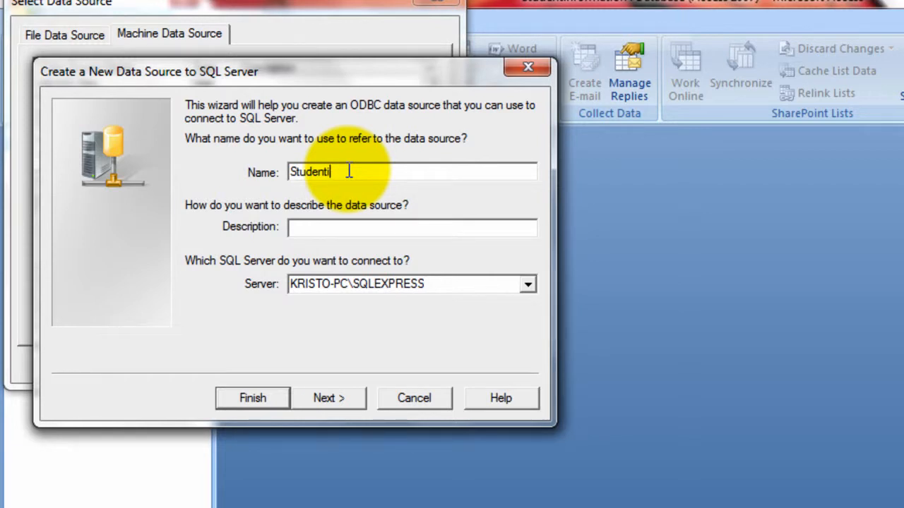
type("Studentdta")
key("BackSpace")
key("BackSpace")
key("BackSpace")
type("data")
left_click(322, 406)
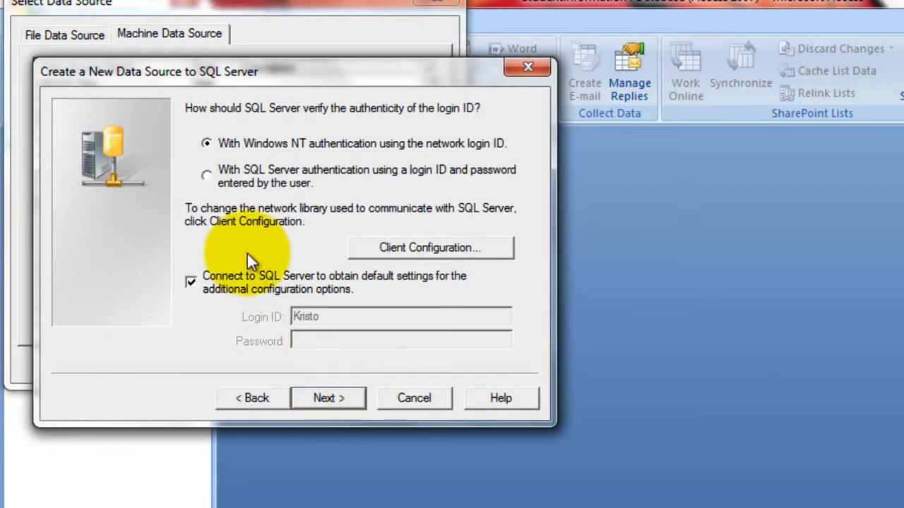
- Keep Windows NT authentication, set Studentinfo as the default database, and finish
left_click(327, 394)
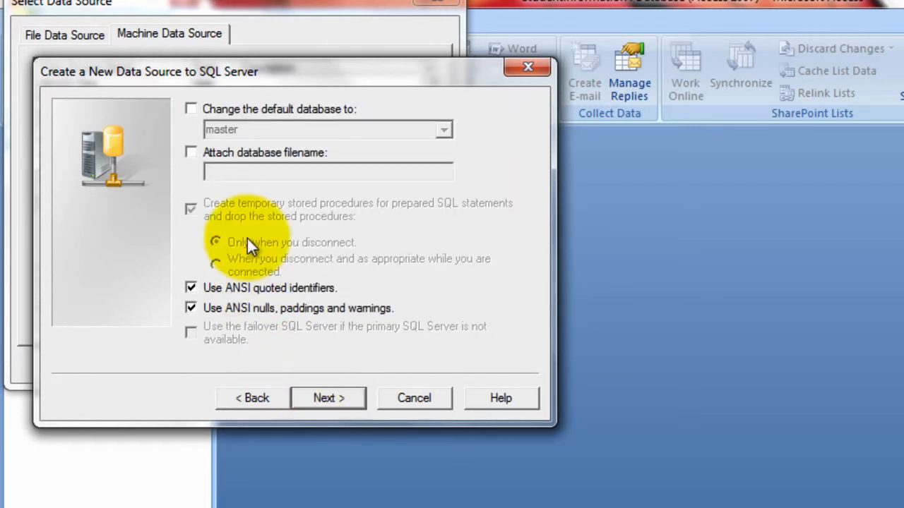
left_click(193, 110)
left_click(445, 130)
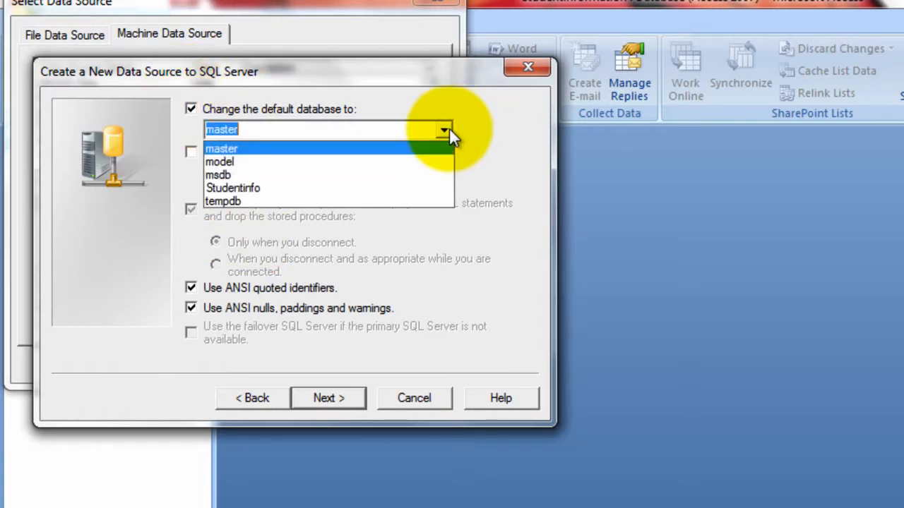
left_click(408, 187)
left_click(320, 388)
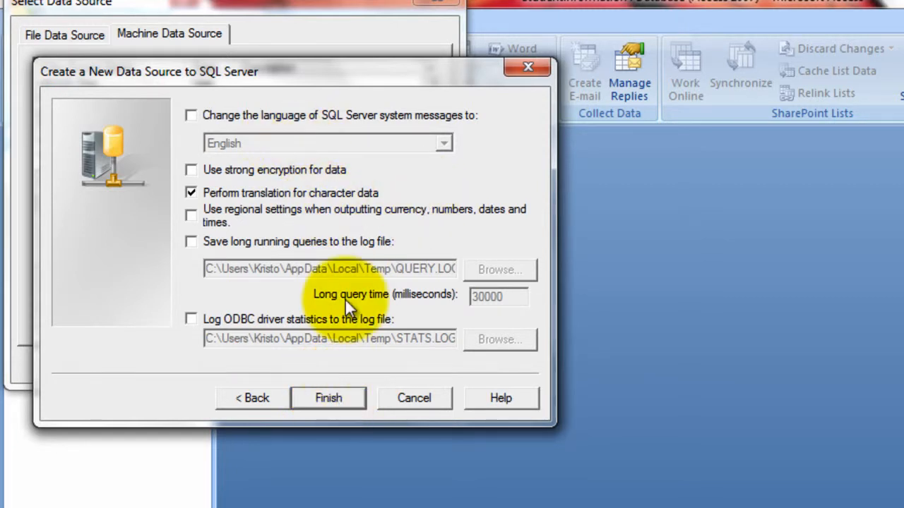
left_click(332, 398)
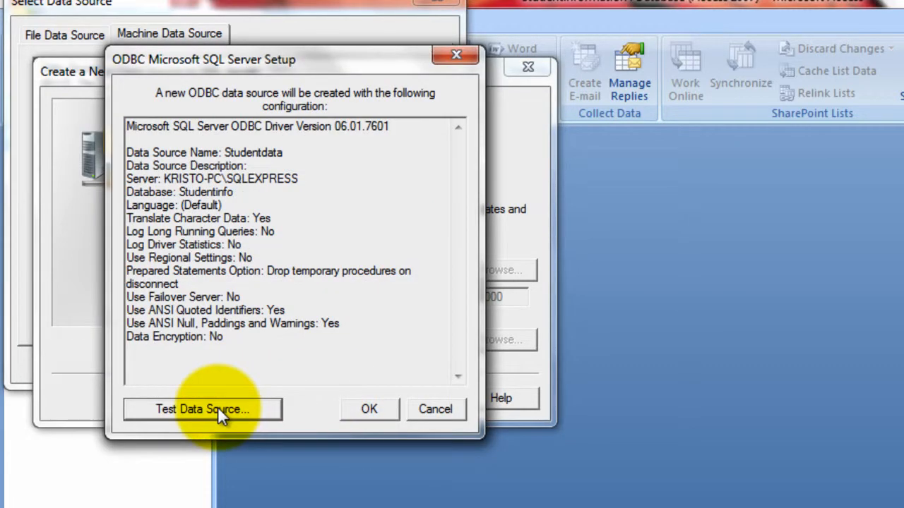
- Test the Studentdata connection successfully and accept the data source configuration
left_click(218, 411)
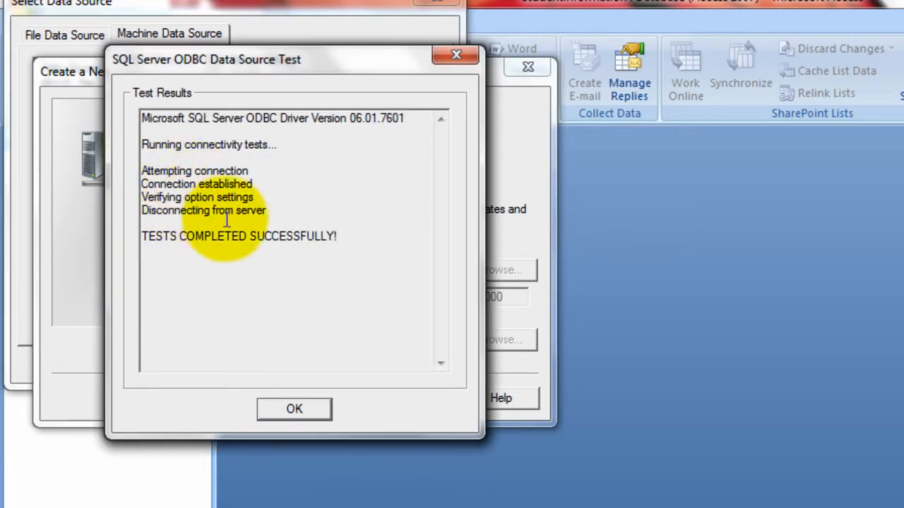
left_click(302, 407)
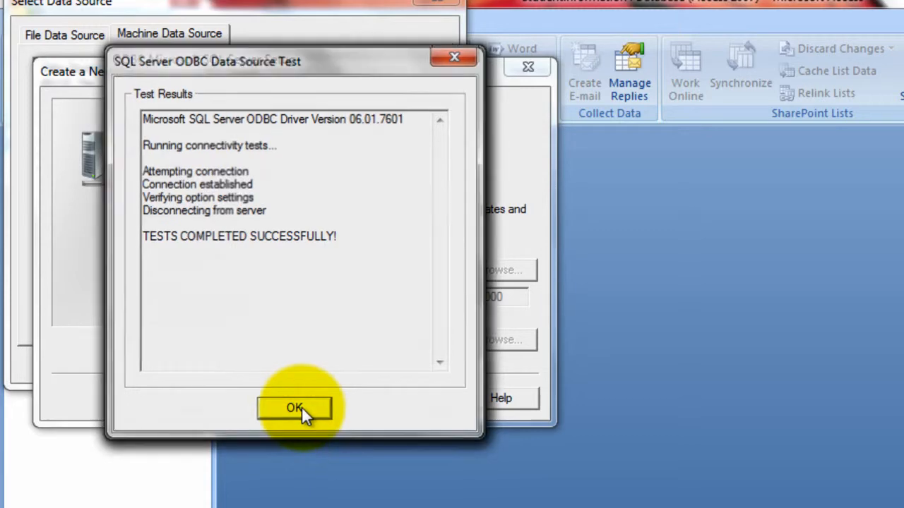
left_click(378, 413)
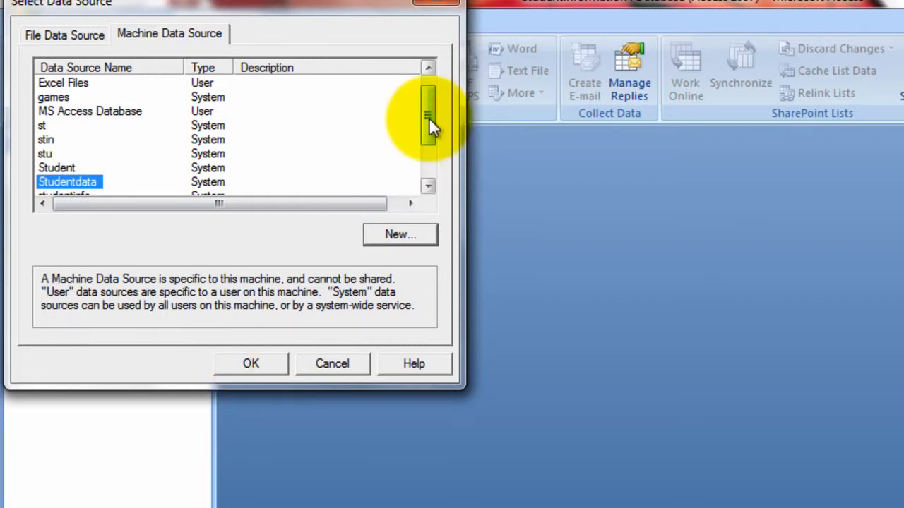
- Select the Studentdata source and link the dbo.Studentinfo table
left_click_drag(429, 117, 206, 113)
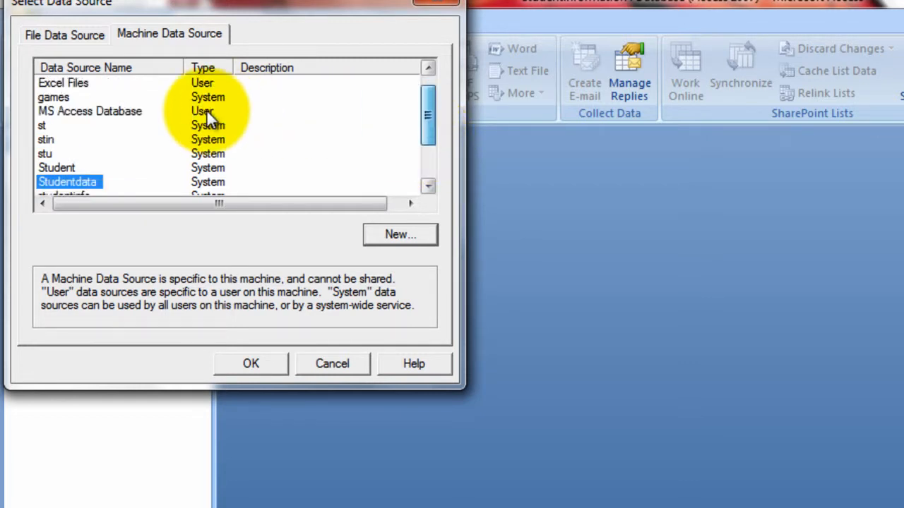
left_click(254, 364)
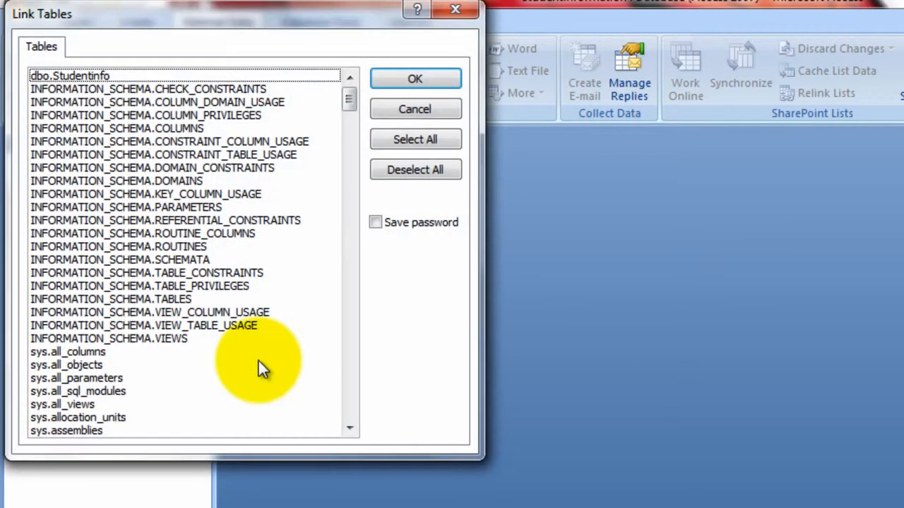
left_click(82, 74)
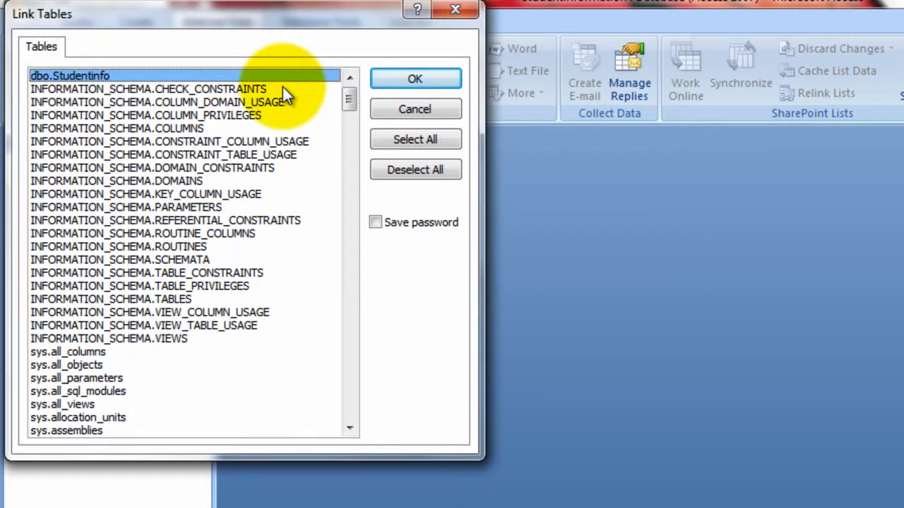
left_click(419, 79)
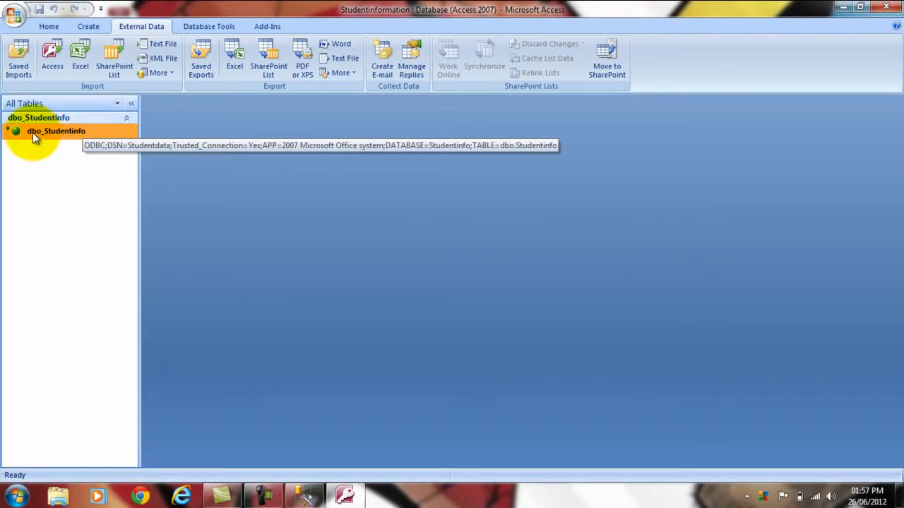
- Refresh dbo_Studentinfo in the Linked Table Manager, then open it showing IDs 1234 and 5678
right_click(33, 132)
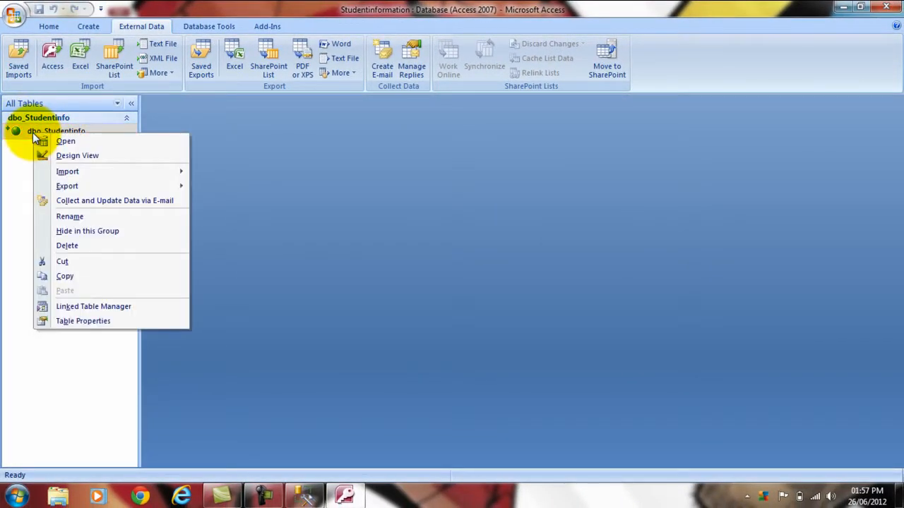
left_click(72, 307)
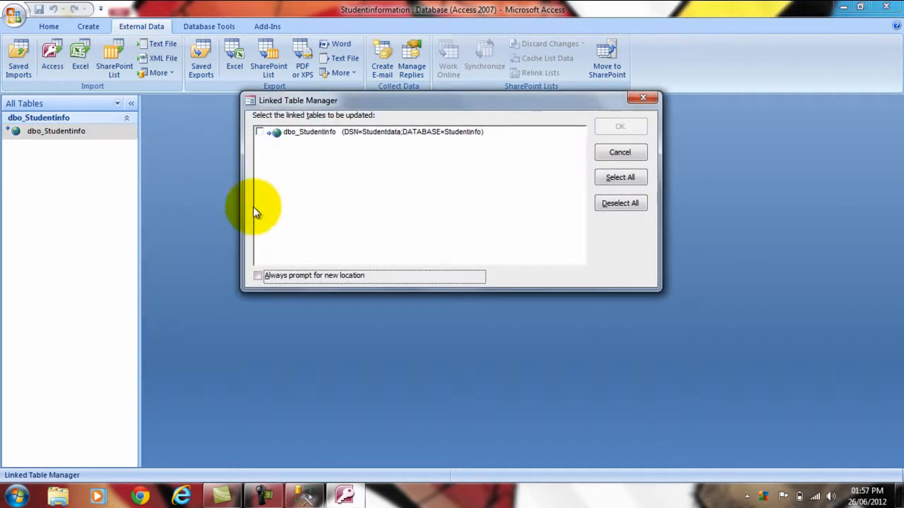
left_click(259, 133)
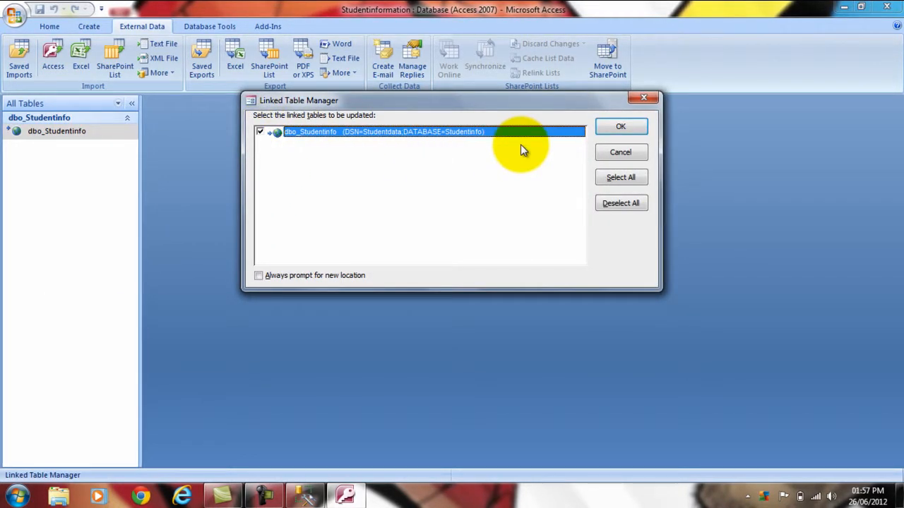
left_click(621, 126)
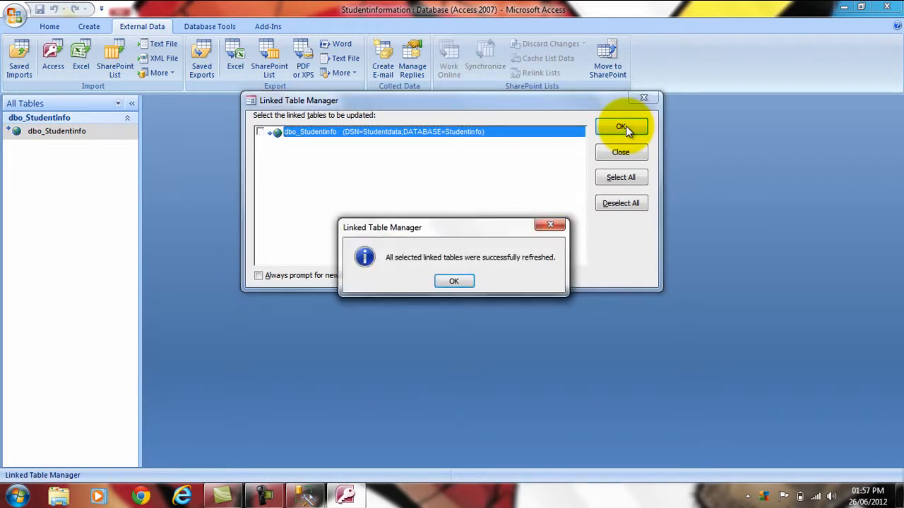
left_click(454, 282)
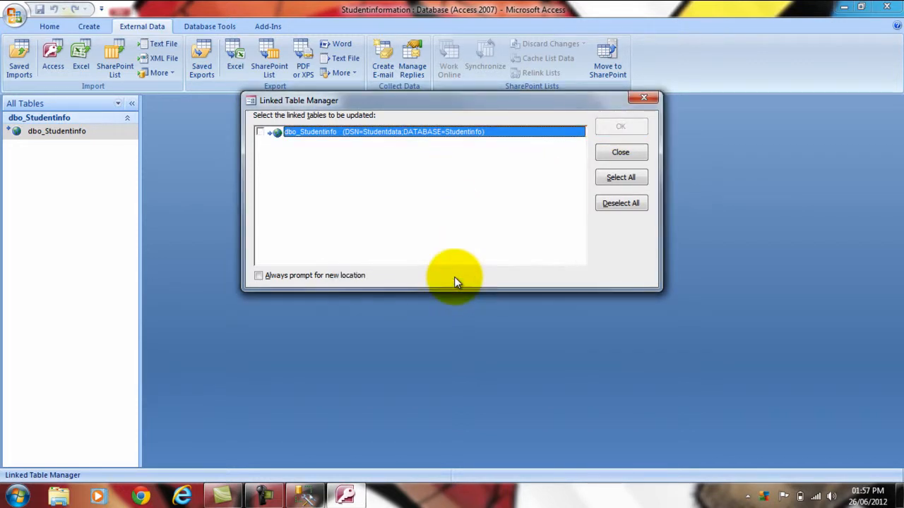
left_click(606, 156)
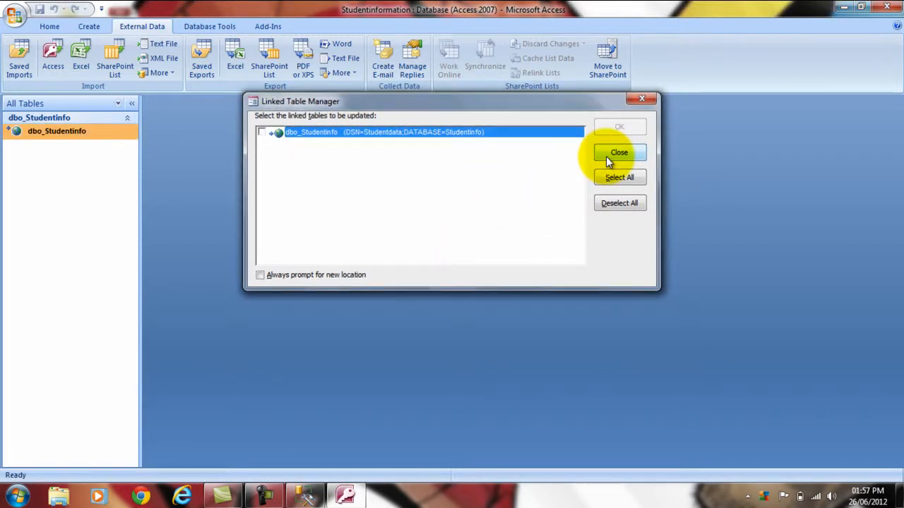
double_click(62, 131)
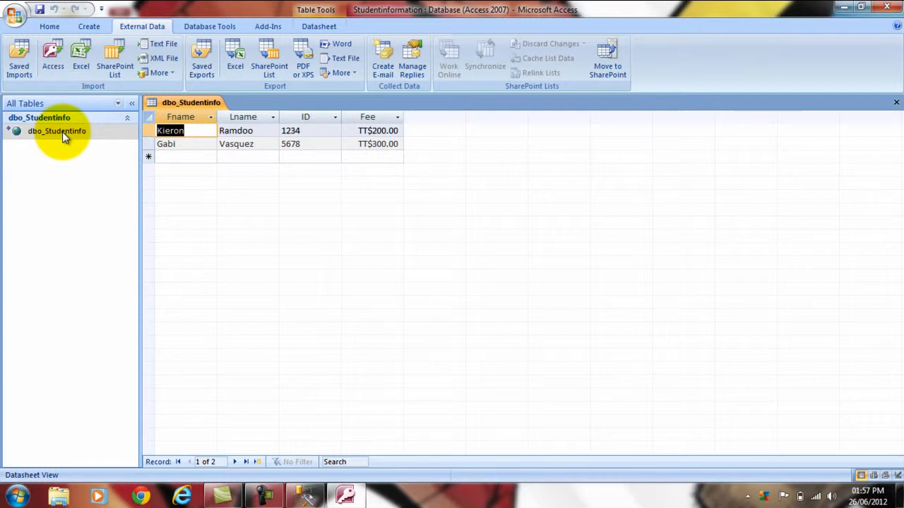
- Enter a new student's first and last name, ID 7894 and fee 500, save, and minimize Access
left_click(195, 158)
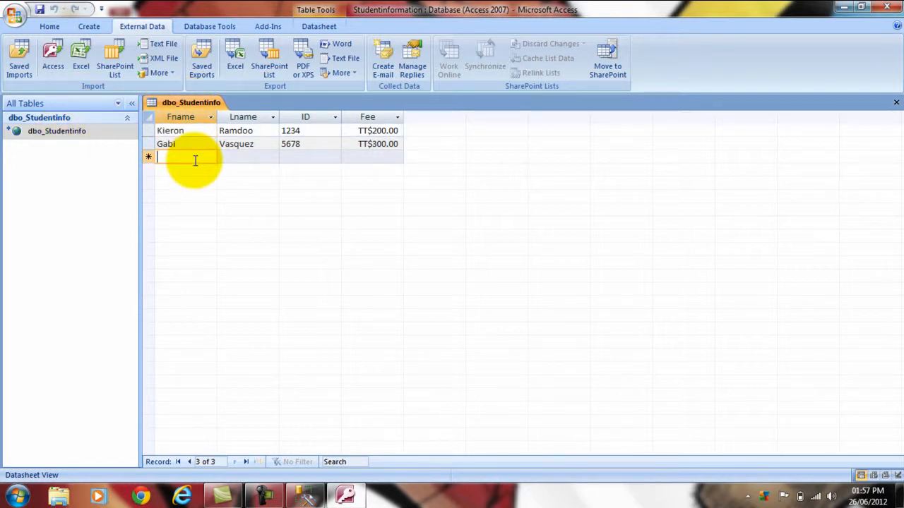
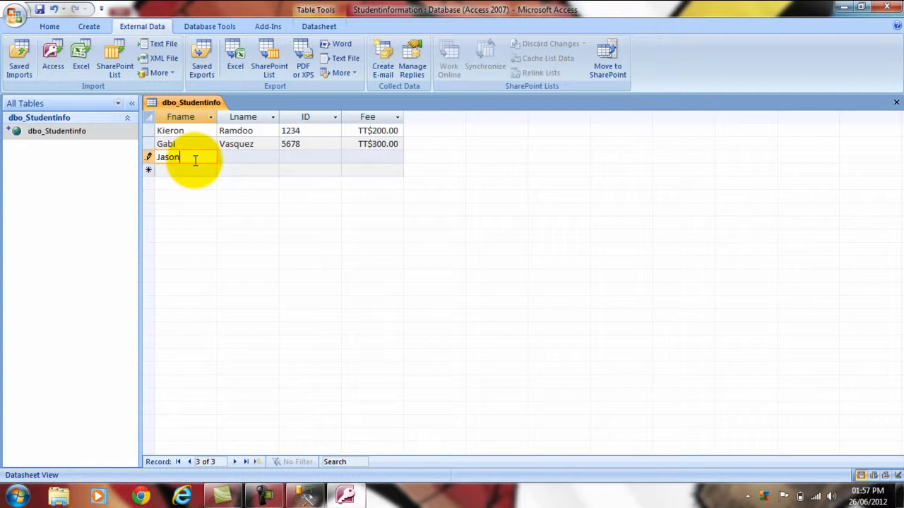
left_click(231, 157)
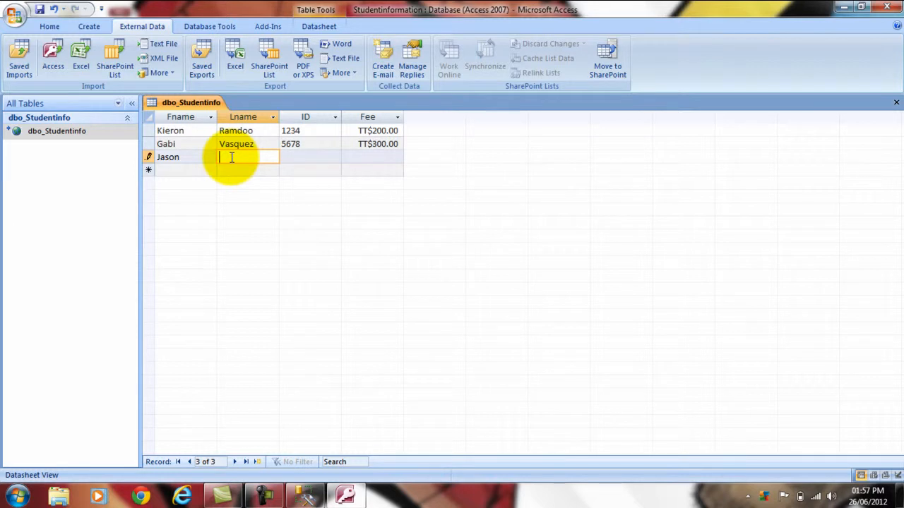
type("mith")
key("BackSpace")
key("BackSpace")
key("BackSpace")
key("BackSpace")
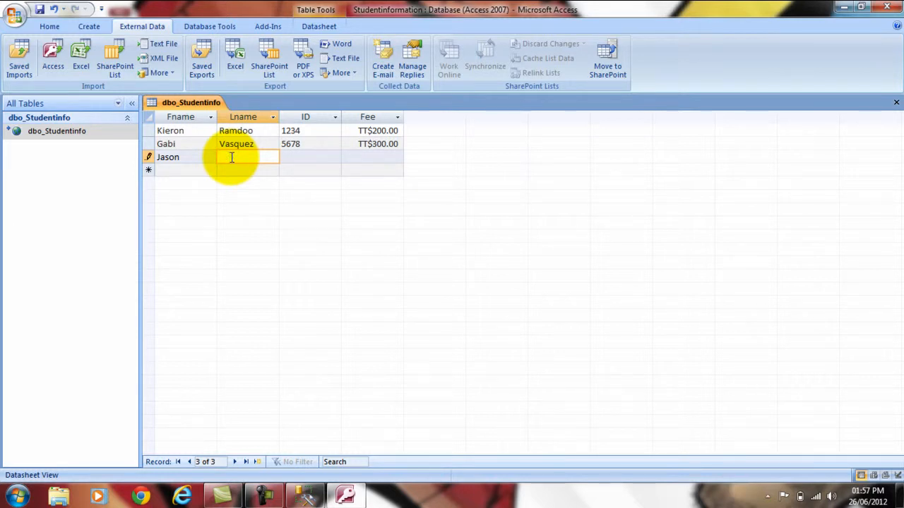
left_click(301, 158)
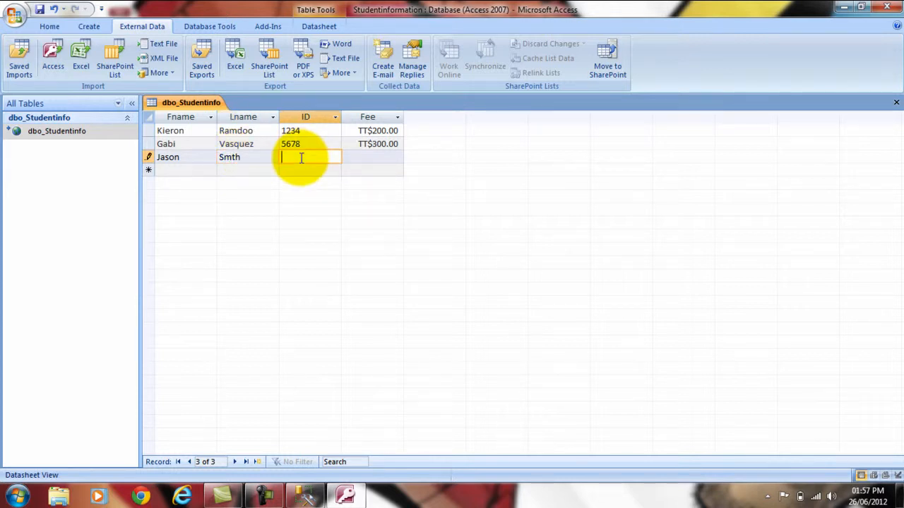
type("7894")
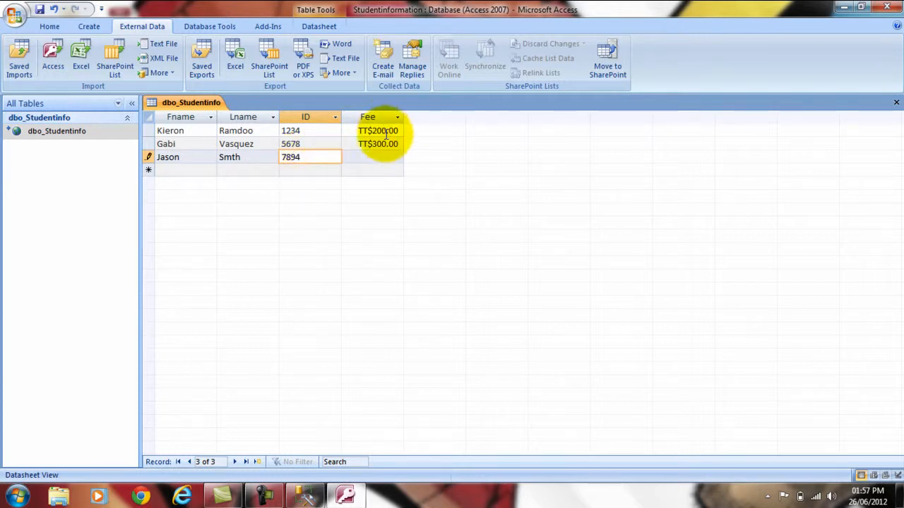
left_click(373, 157)
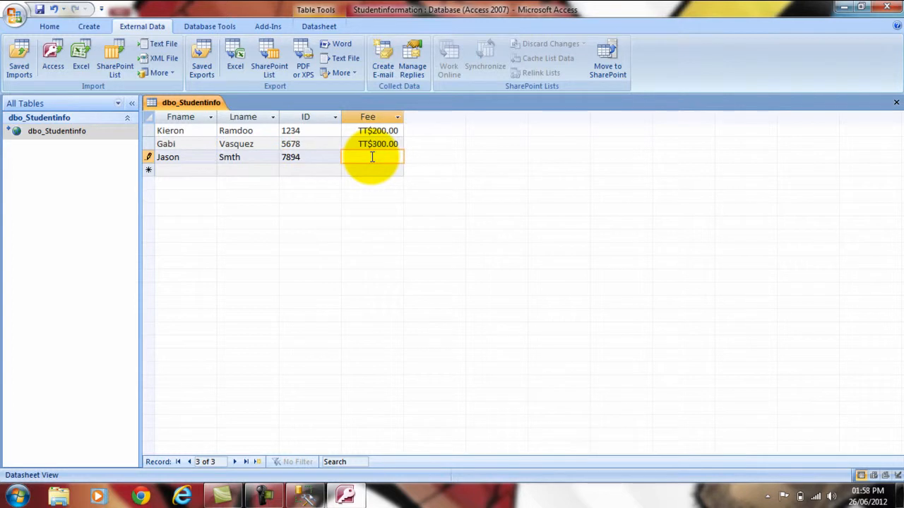
type("500")
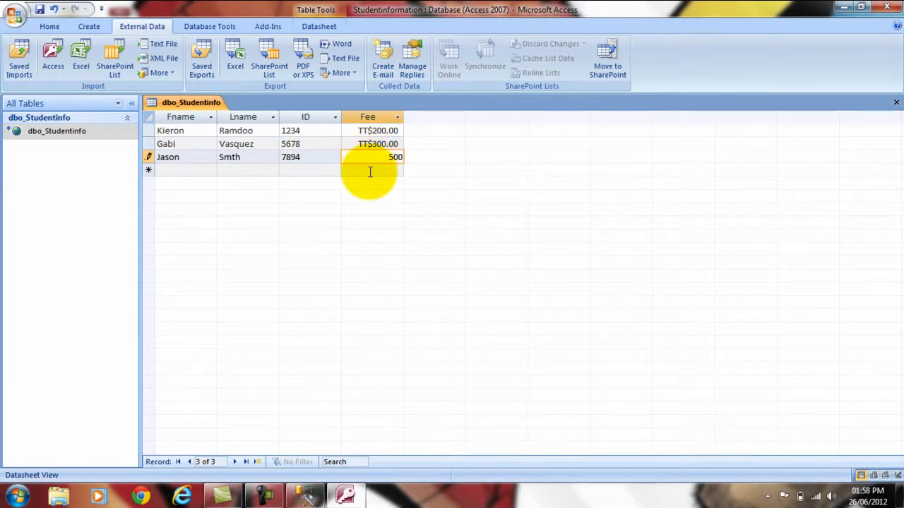
left_click(370, 170)
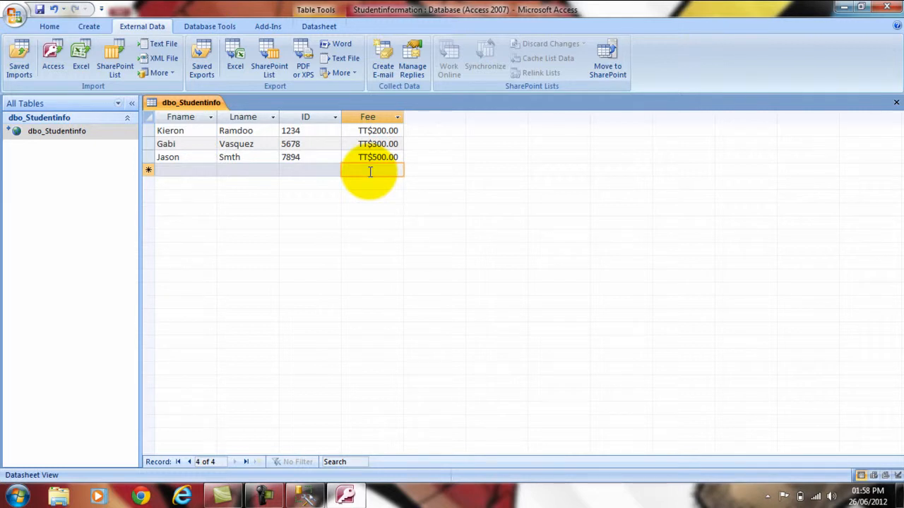
left_click(845, 7)
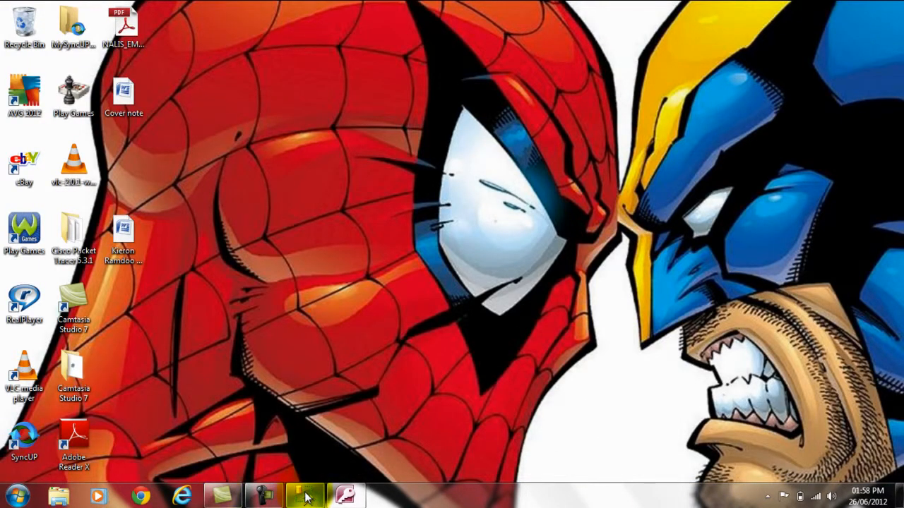
- Run Select Top 1000 Rows on dbo.Studentinfo to see the ID 7894 row, then minimize
left_click(306, 498)
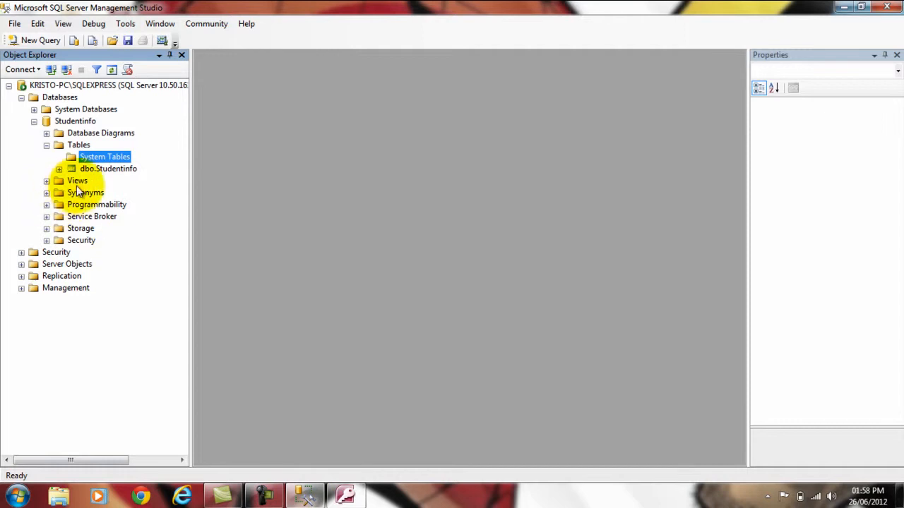
left_click(93, 169)
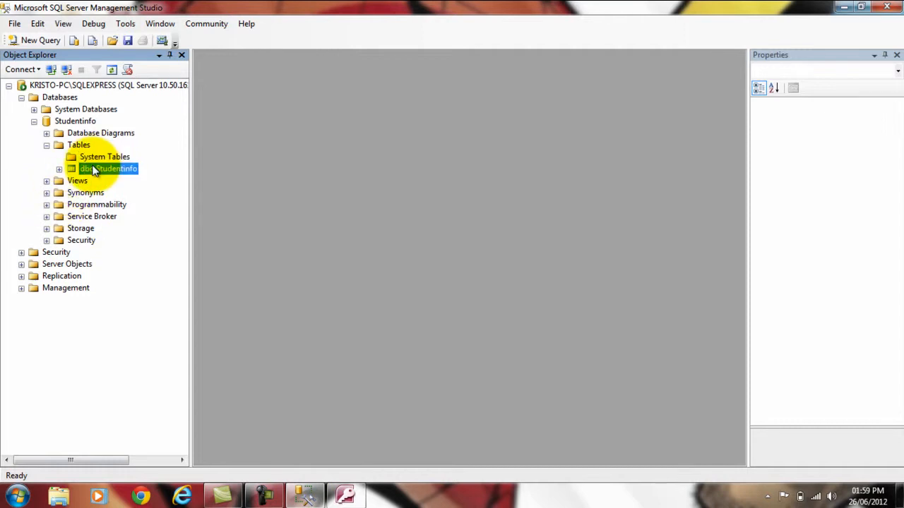
right_click(89, 168)
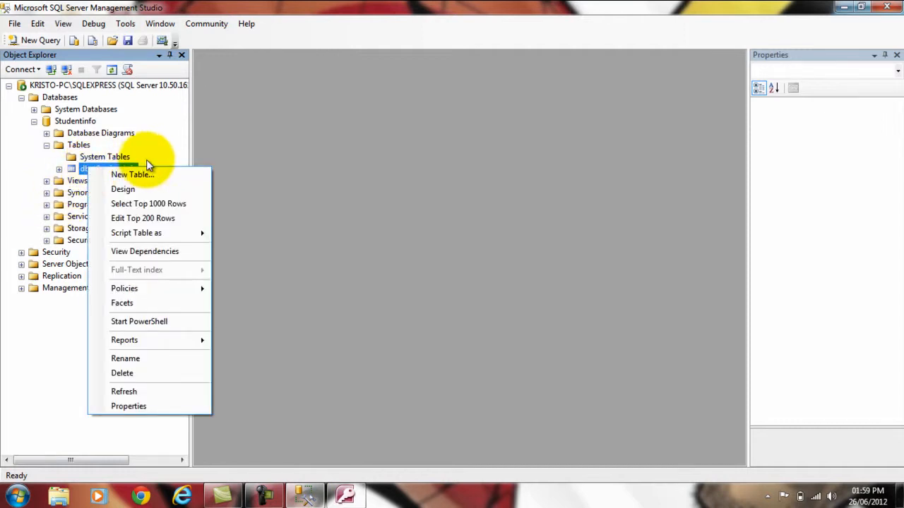
left_click(150, 203)
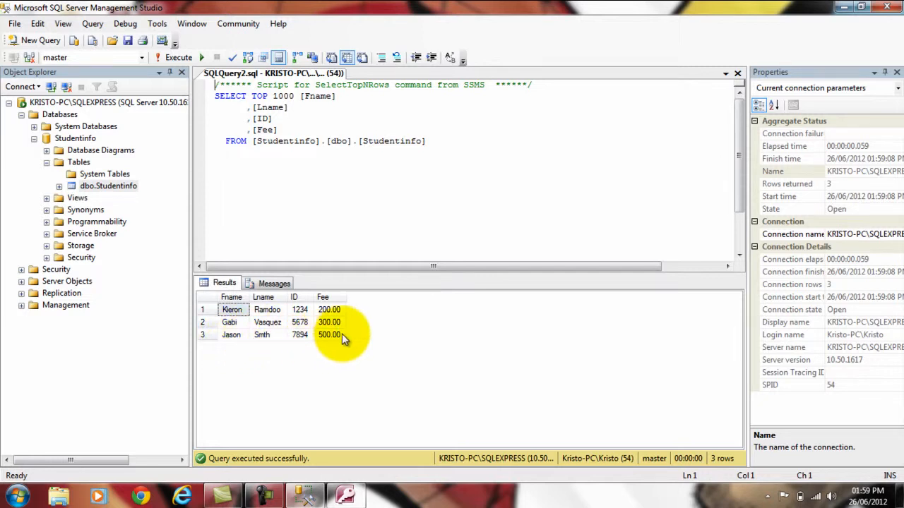
left_click(844, 7)
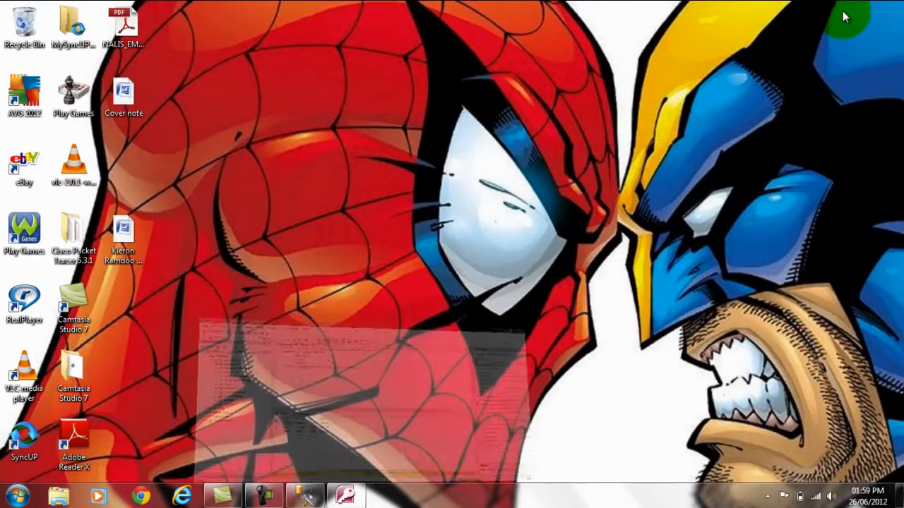
- Glance at Access again, then restore SSMS showing fees 200.00, 300.00 and 500.00
left_click(342, 496)
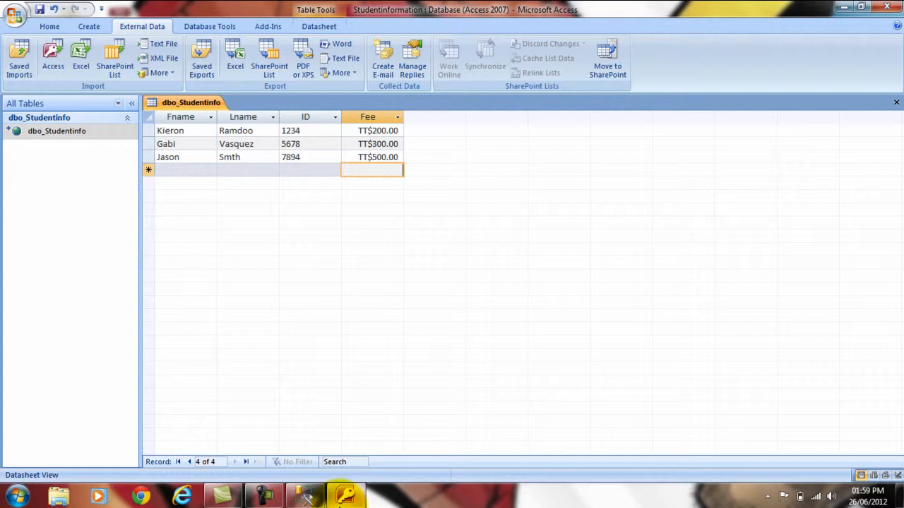
left_click(843, 7)
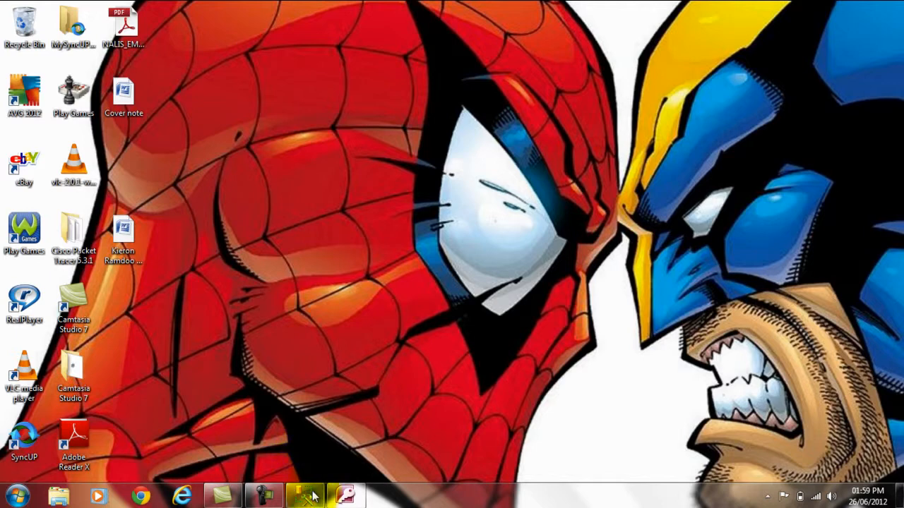
left_click(311, 496)
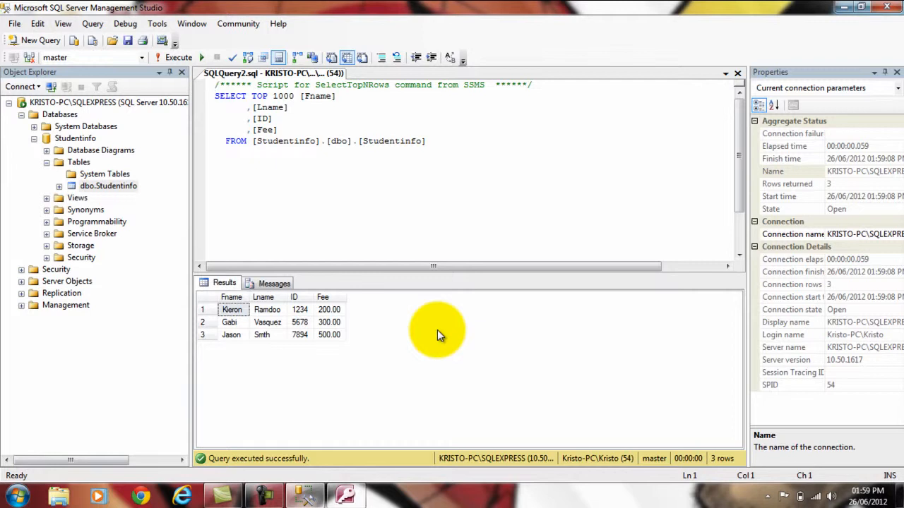
left_click(265, 497)
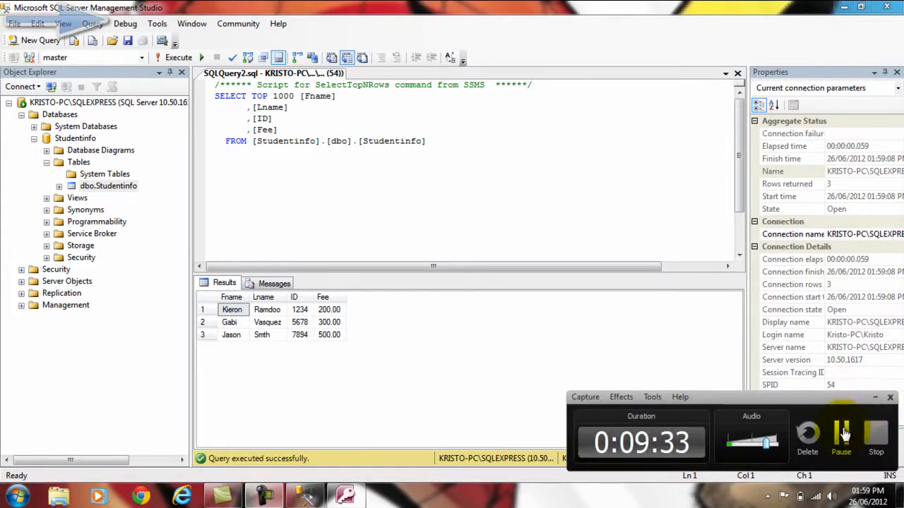